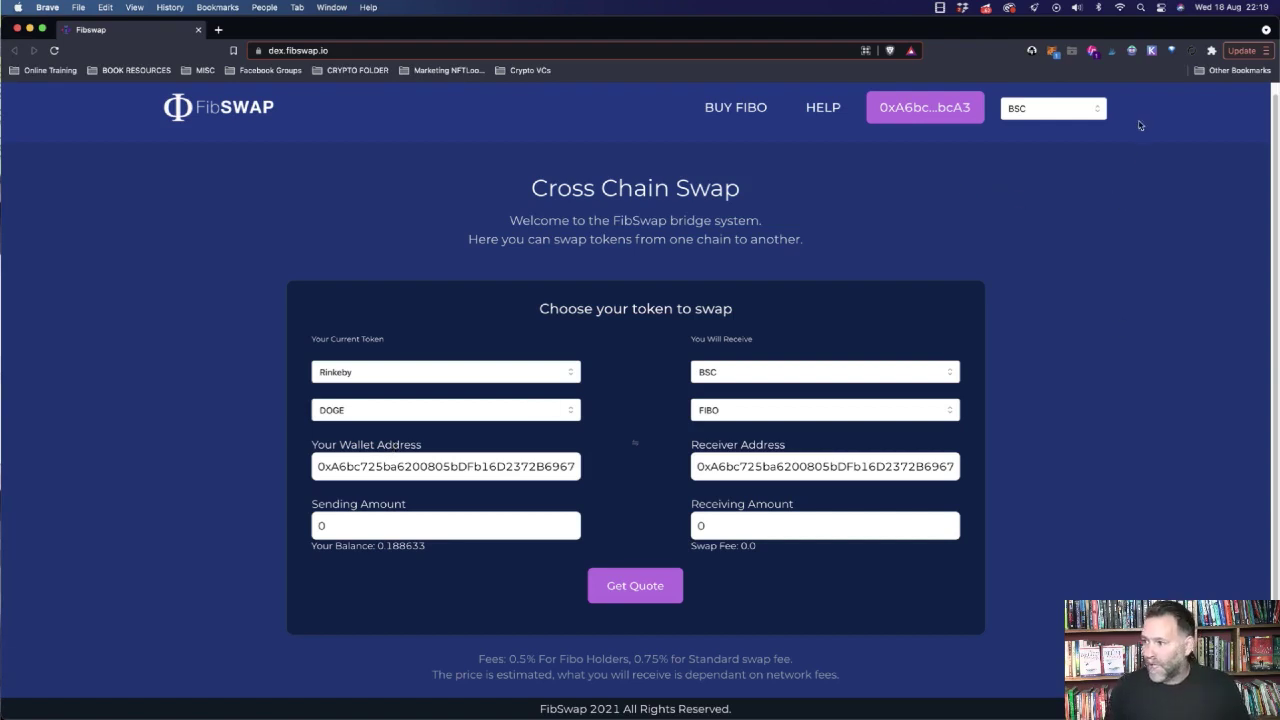
Switch the site and the MetaMask wallet to the Rinkeby Test Network, approving the pending switch request, and view the wallet's assets.
{"action": "left_click", "coordinate": [1081, 114]}
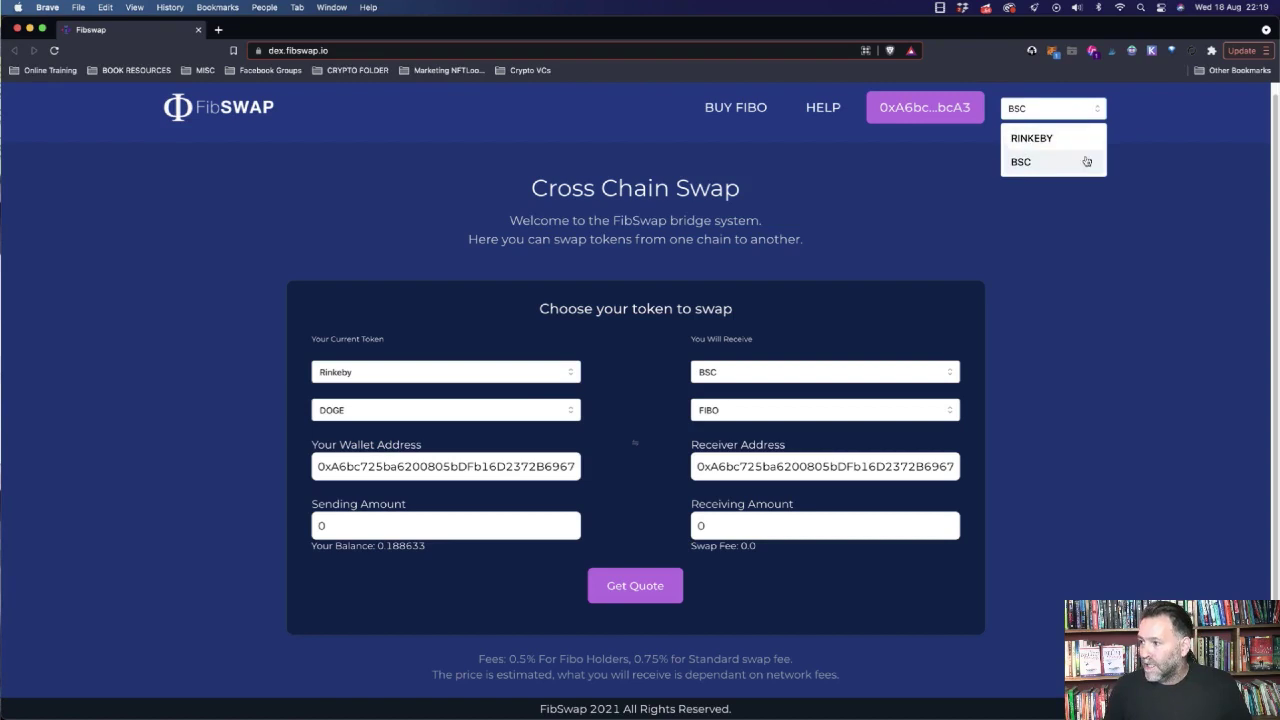
{"action": "left_click", "coordinate": [1033, 137]}
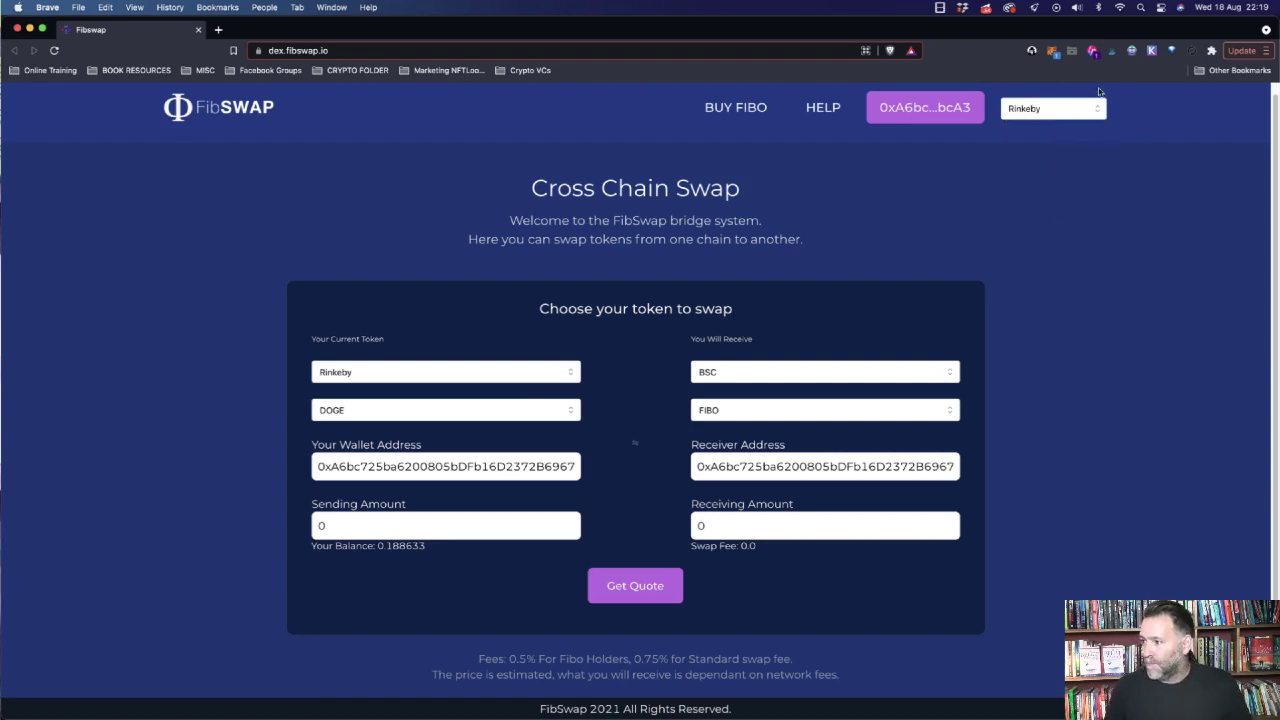
{"action": "left_click", "coordinate": [1049, 53]}
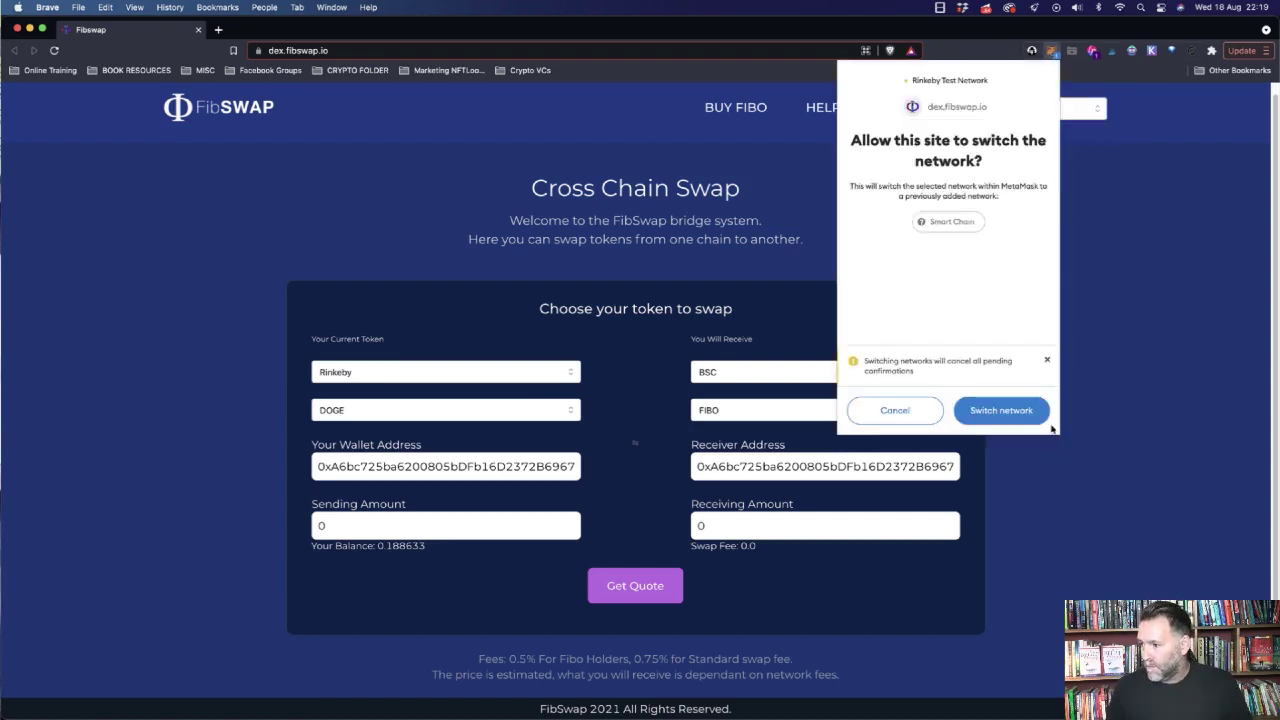
{"action": "left_click", "coordinate": [1029, 412]}
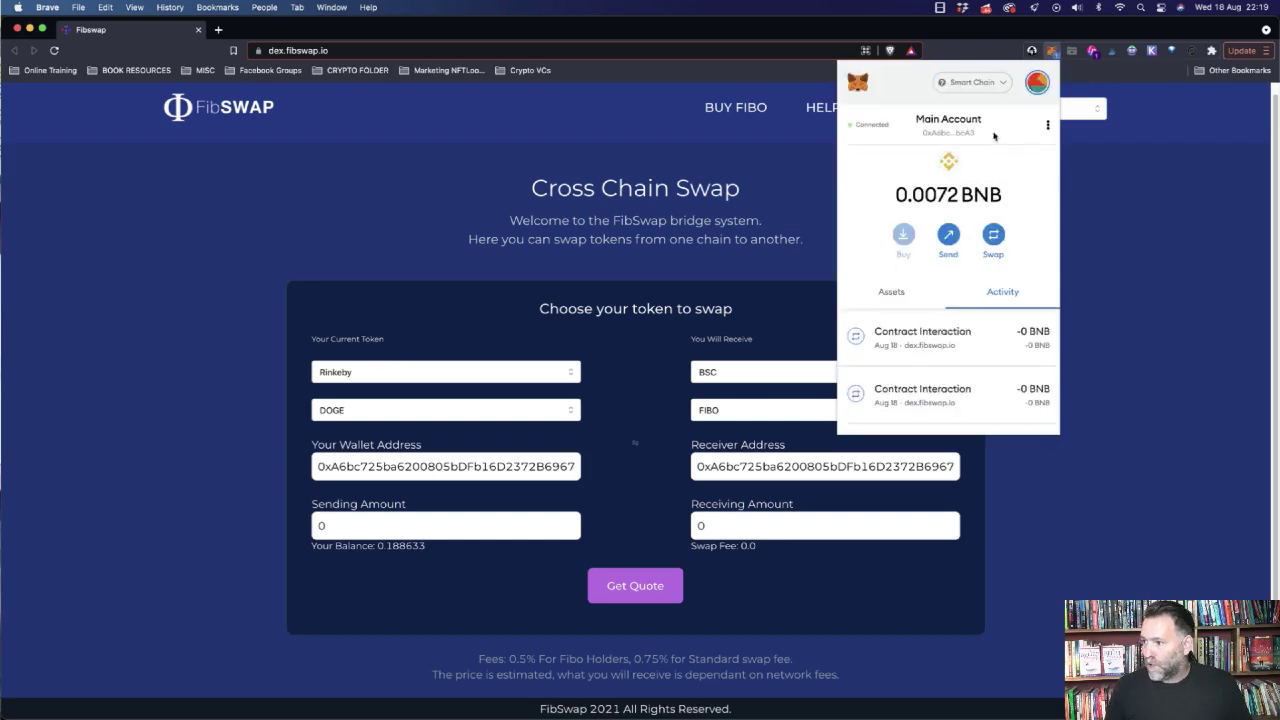
{"action": "left_click", "coordinate": [996, 86]}
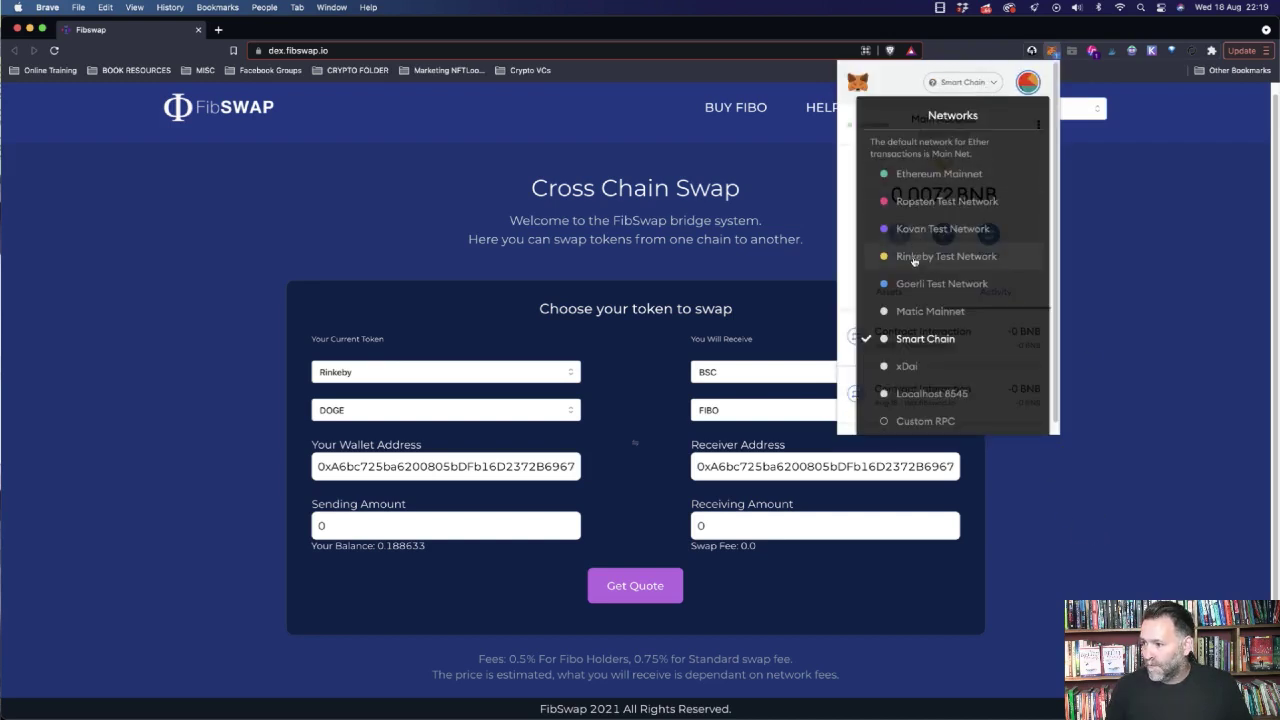
{"action": "left_click", "coordinate": [912, 258]}
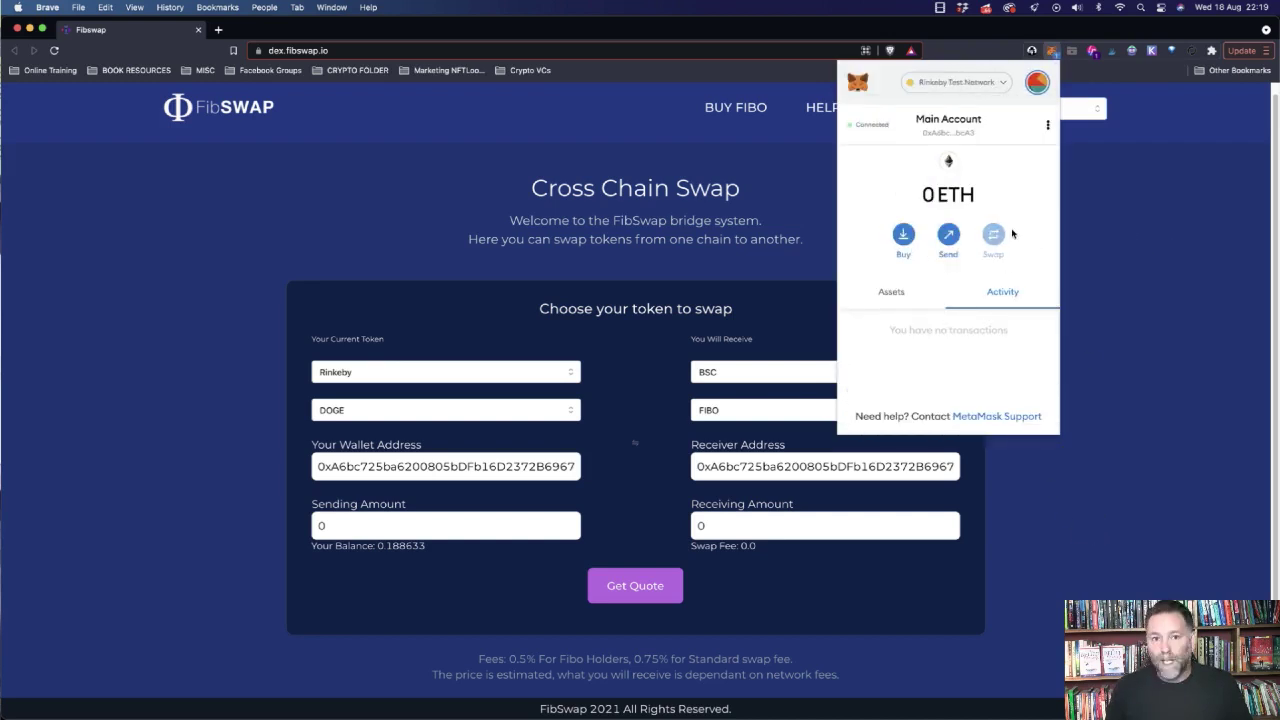
{"action": "left_click", "coordinate": [908, 293]}
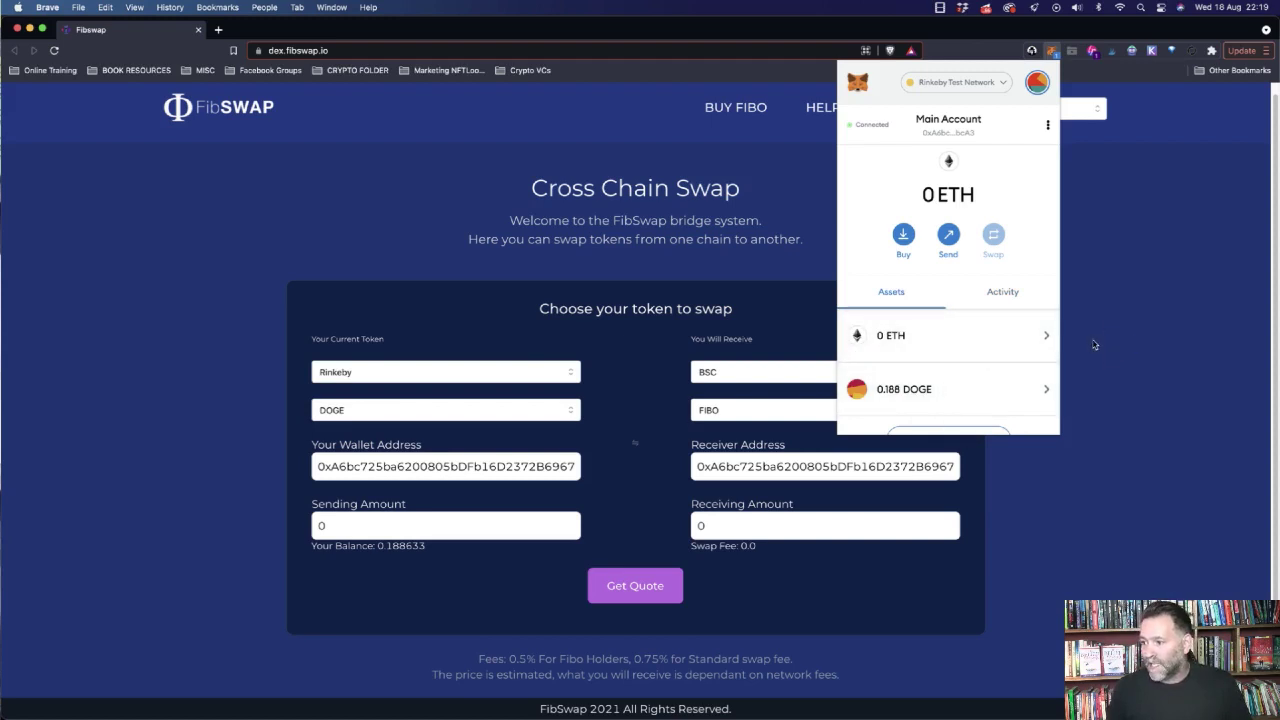
{"action": "left_click", "coordinate": [1088, 295]}
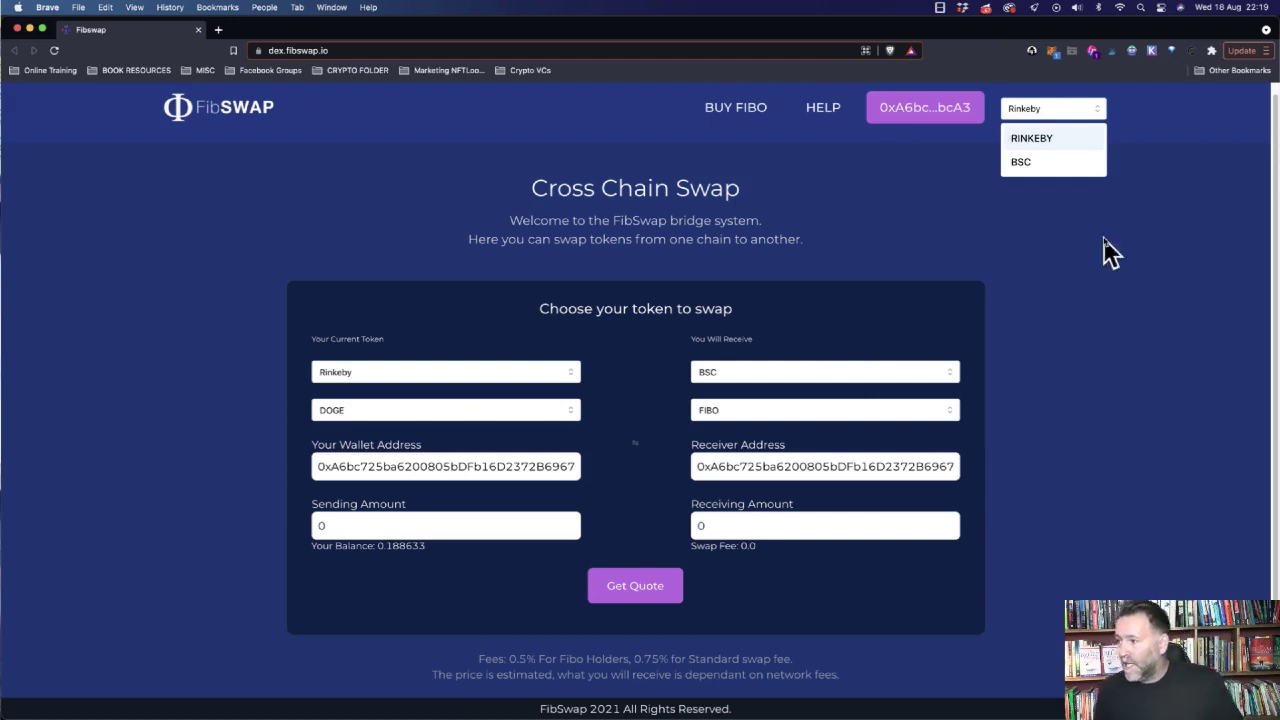
Set the site's network to BSC, approve the pending switch request in MetaMask, and change the wallet's network to Smart Chain.
{"action": "left_click", "coordinate": [1108, 254]}
{"action": "left_click", "coordinate": [1037, 112]}
{"action": "left_click", "coordinate": [1021, 161]}
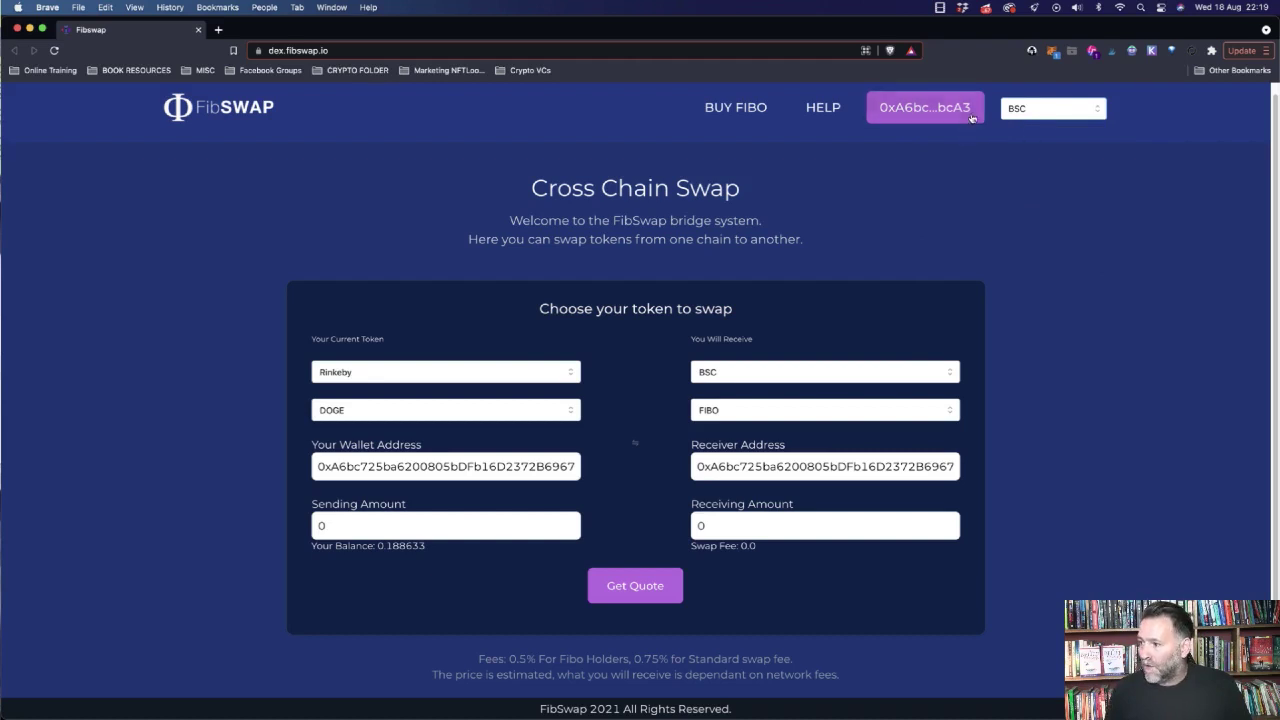
{"action": "left_click", "coordinate": [1052, 50]}
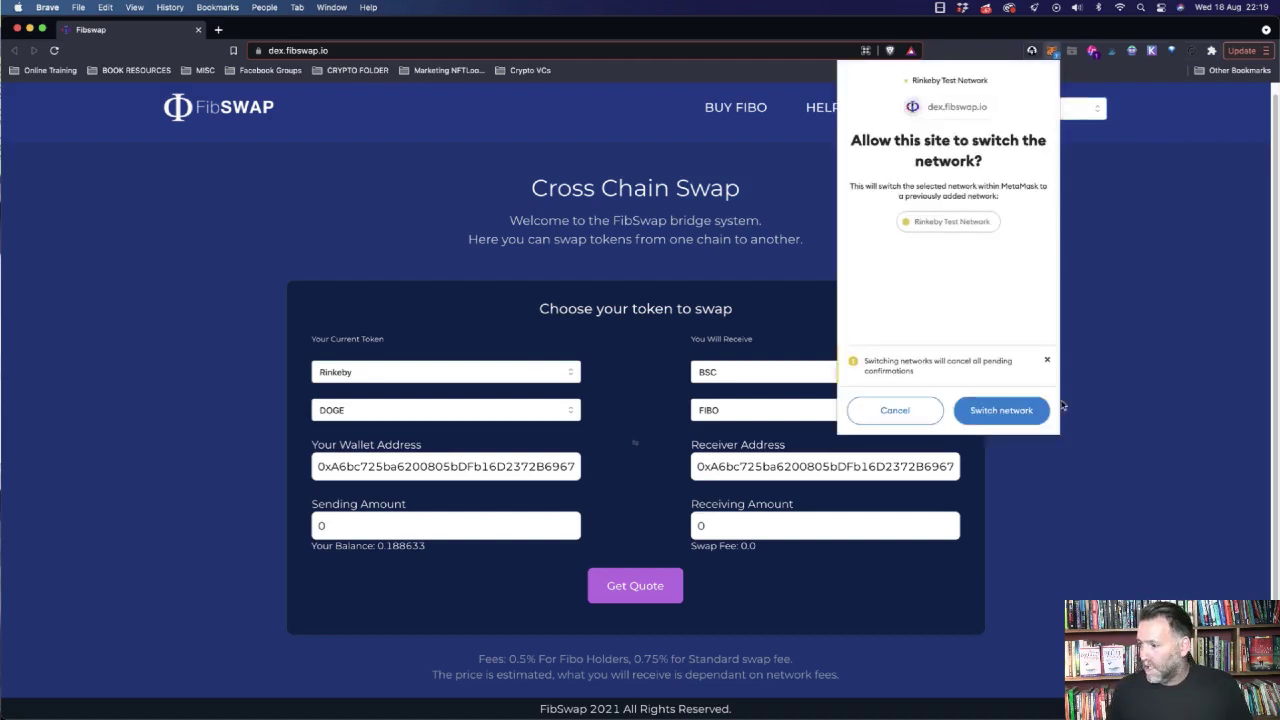
{"action": "left_click", "coordinate": [1000, 410]}
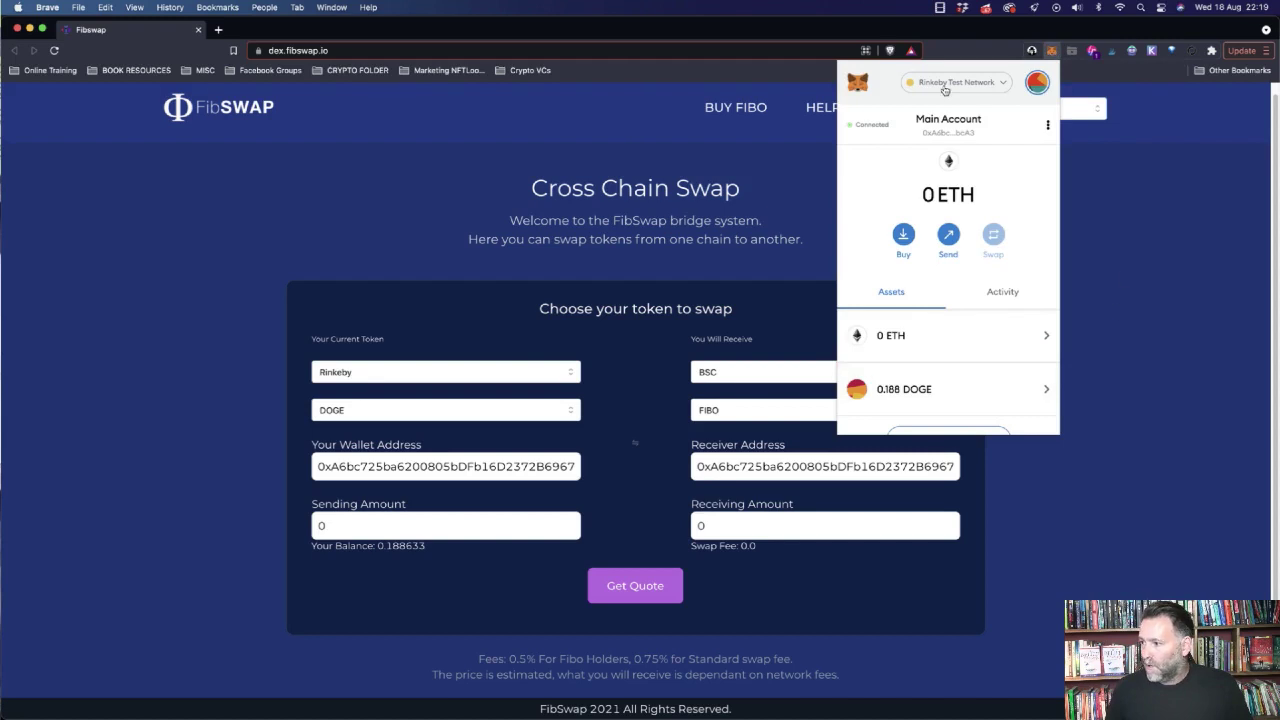
{"action": "left_click", "coordinate": [998, 86]}
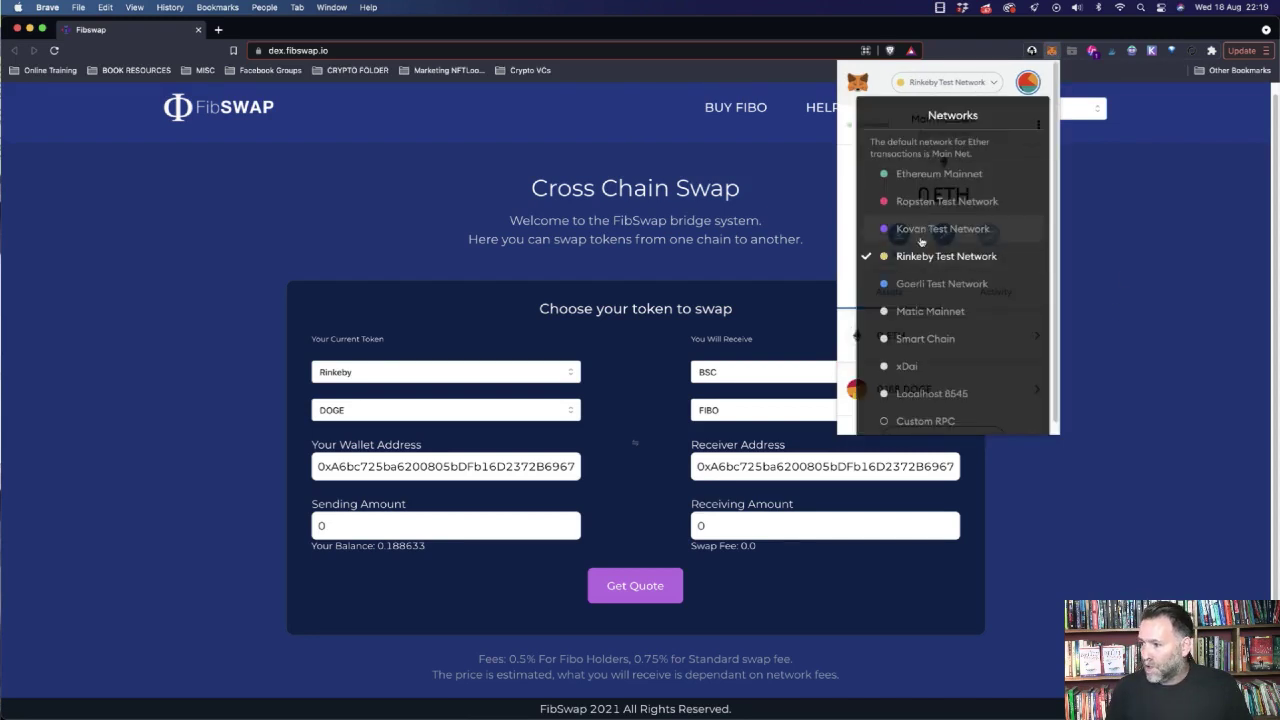
{"action": "left_click", "coordinate": [1052, 318]}
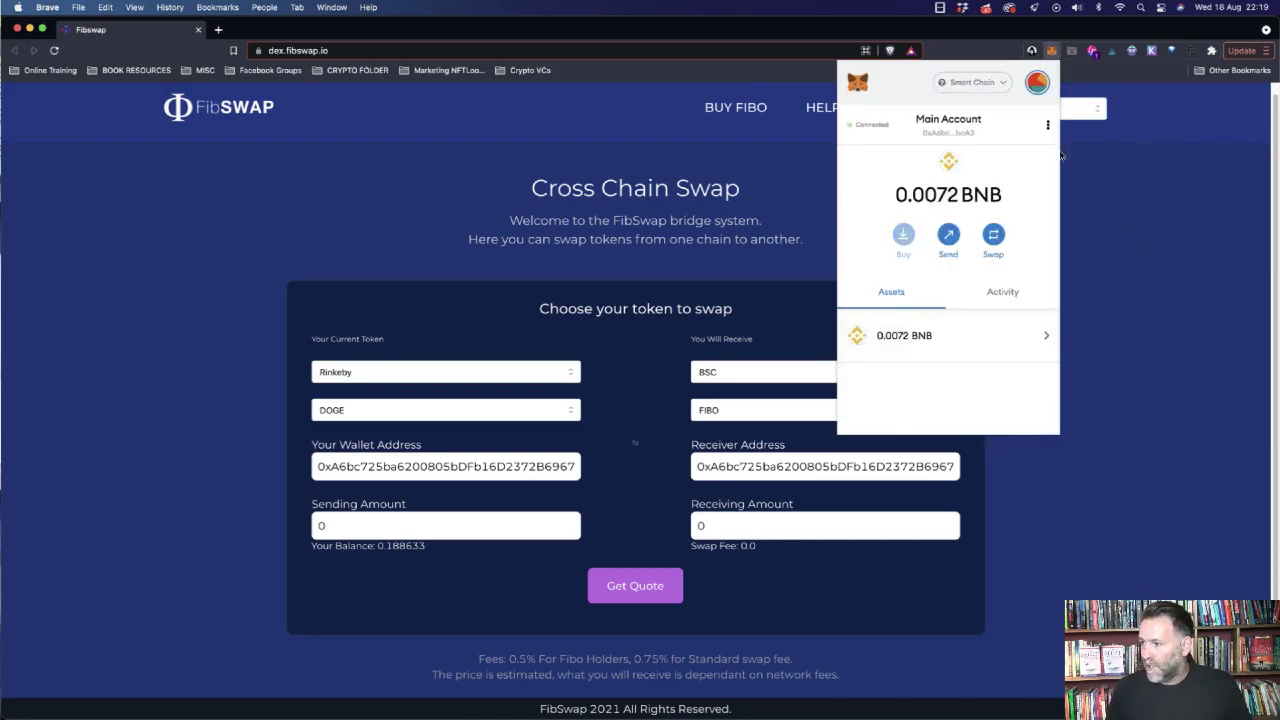
{"action": "left_click", "coordinate": [1126, 210]}
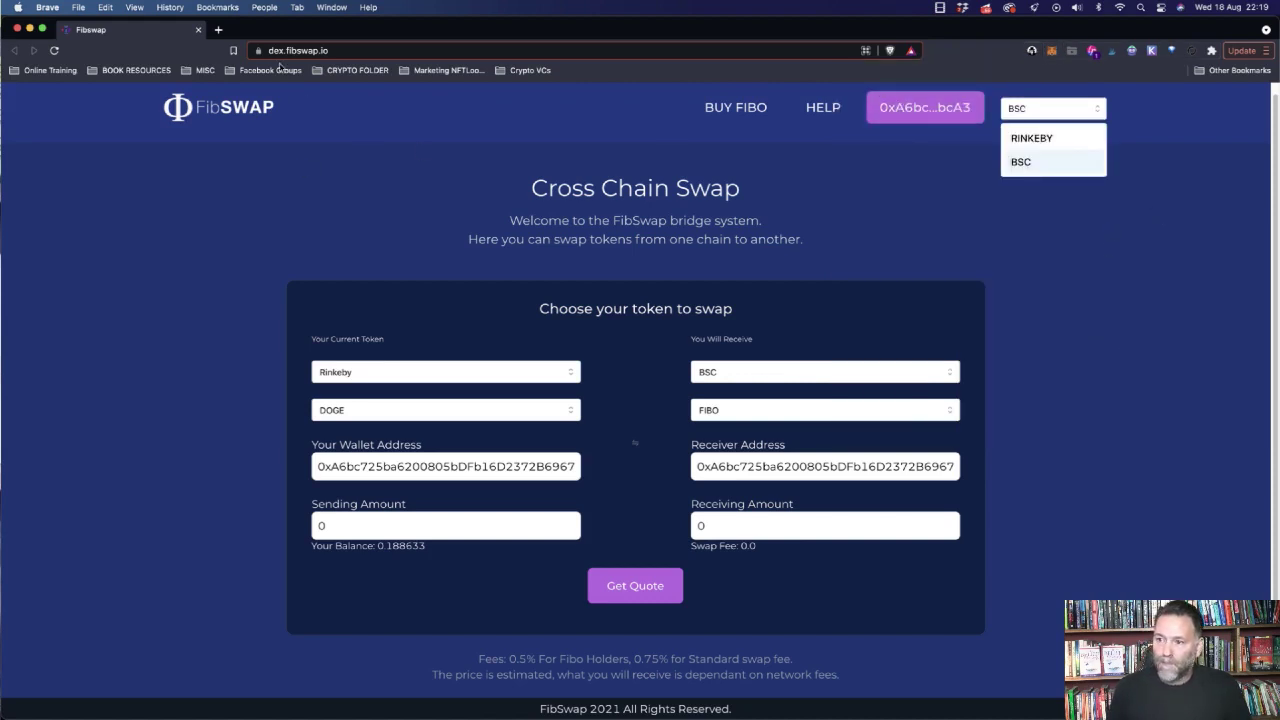
Remove the cookies set by fibswap.io and dex.fibswap.io for this site.
{"action": "left_click", "coordinate": [259, 51]}
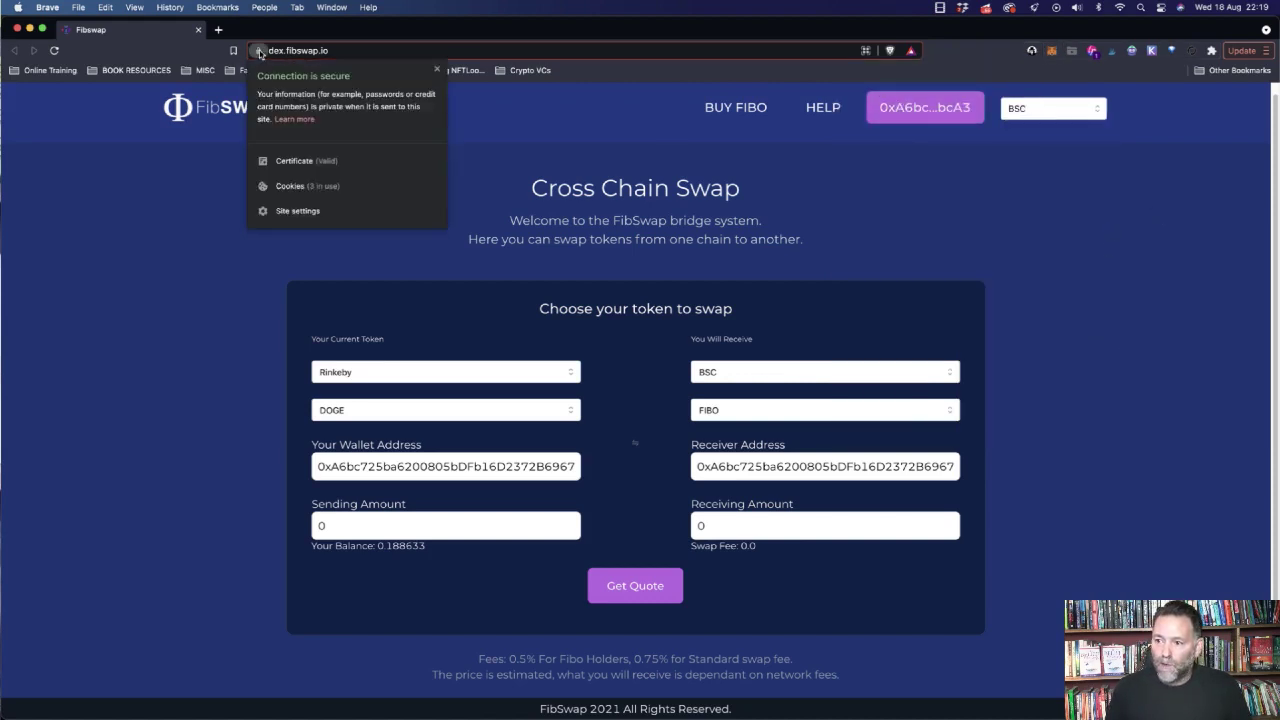
{"action": "left_click", "coordinate": [300, 187]}
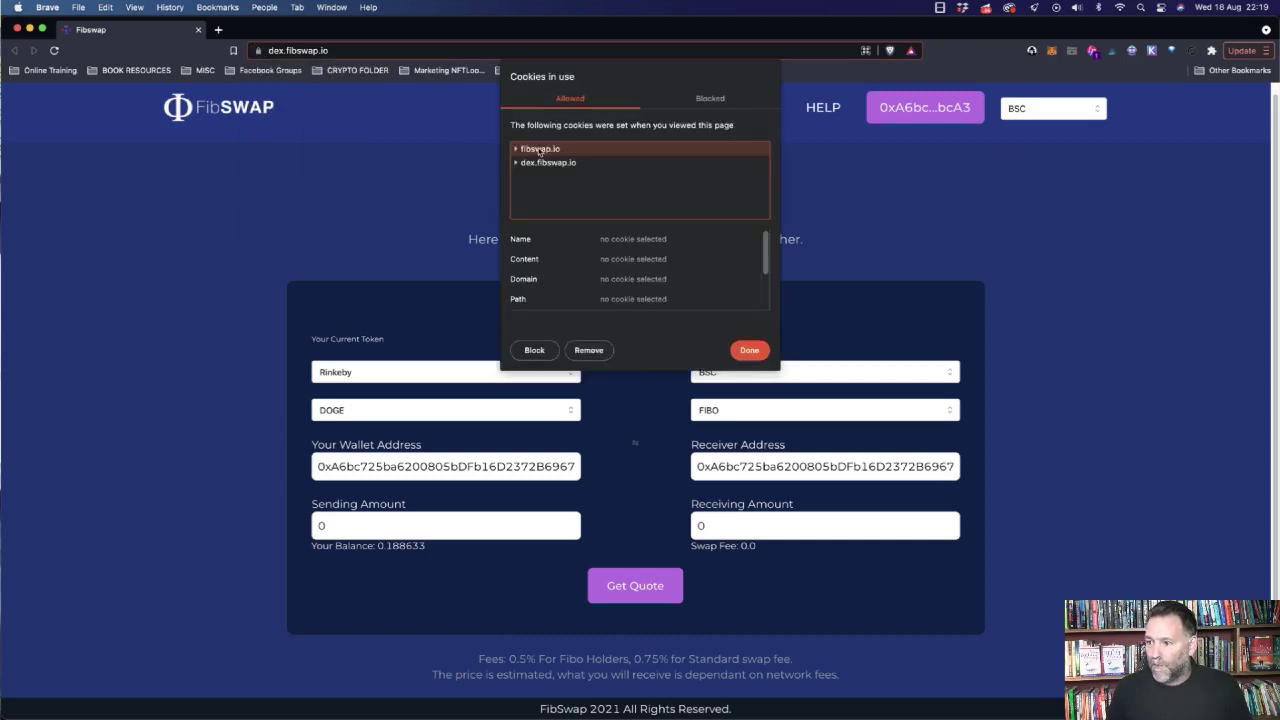
{"action": "left_click", "coordinate": [589, 350]}
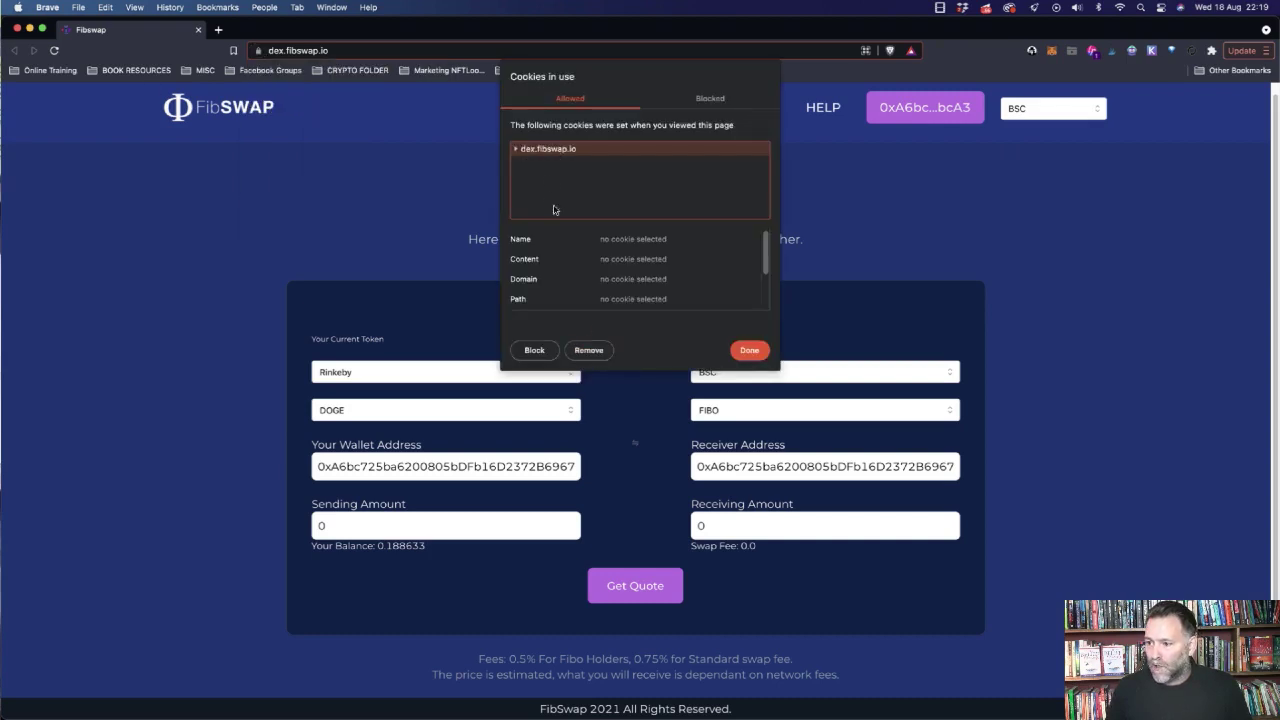
{"action": "left_click", "coordinate": [589, 350]}
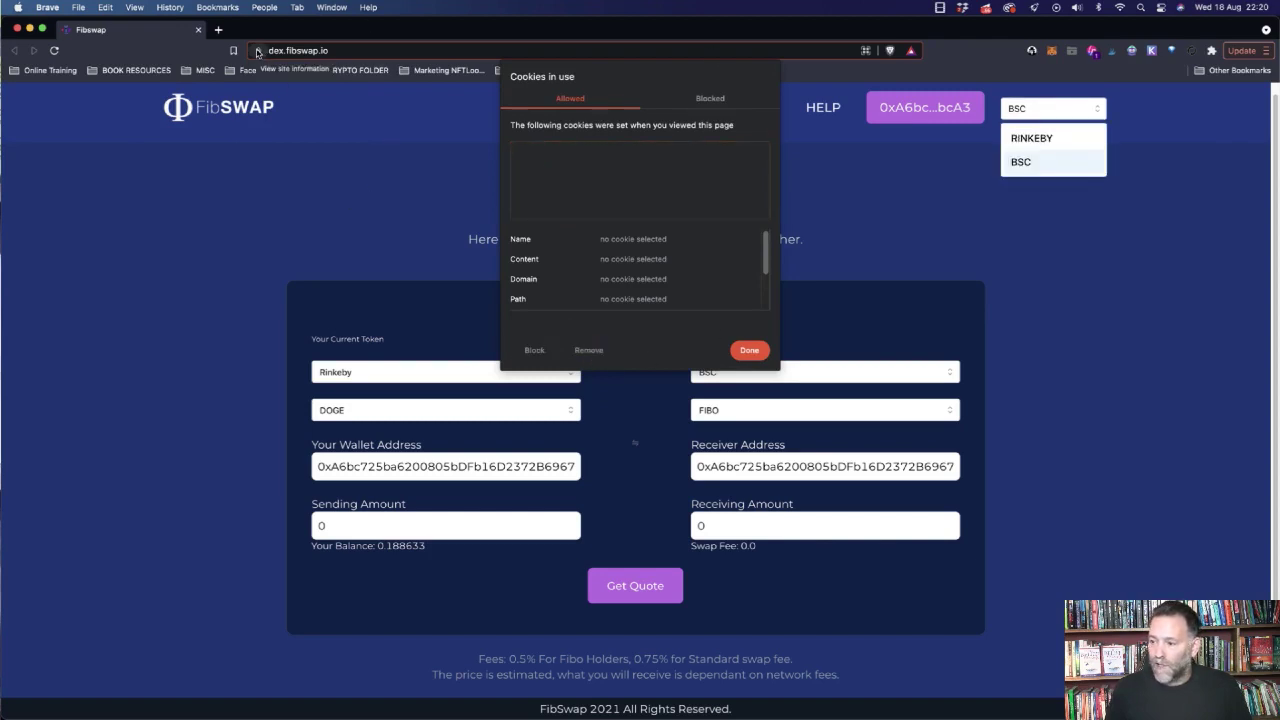
{"action": "left_click", "coordinate": [749, 350]}
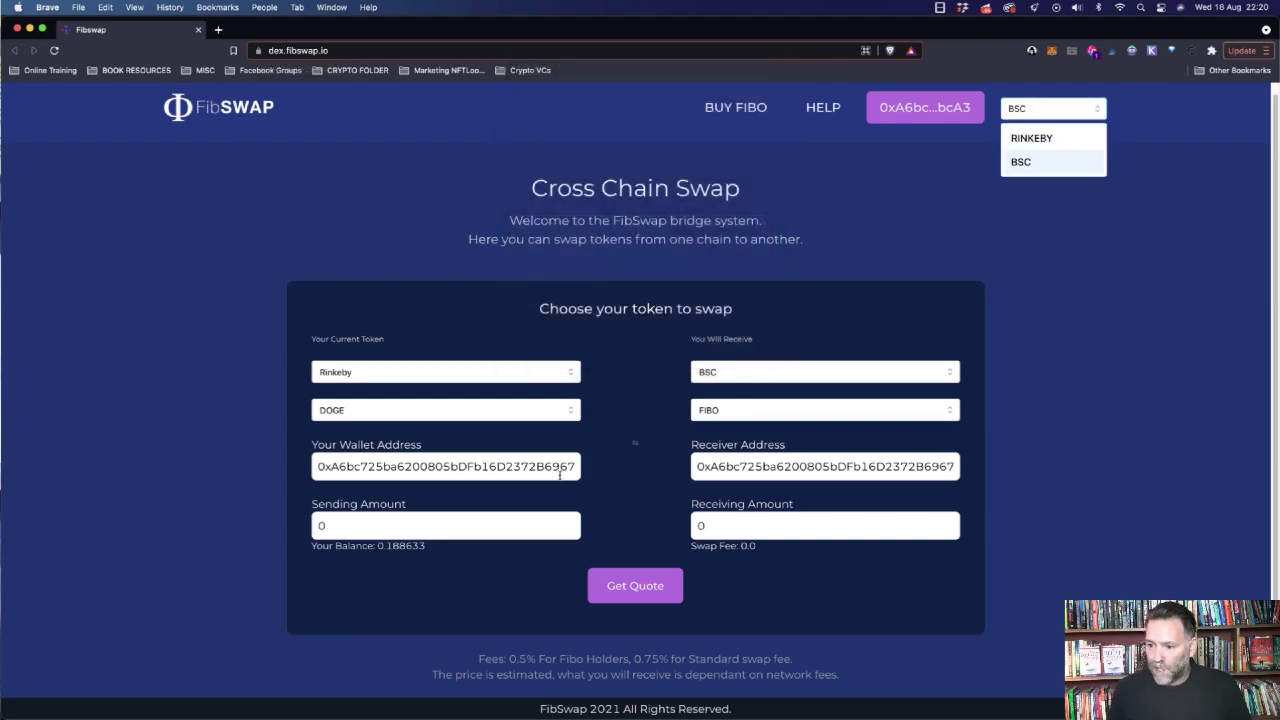
Reselect BSC as the site's network and check MetaMask for pending requests.
{"action": "left_click", "coordinate": [1028, 160]}
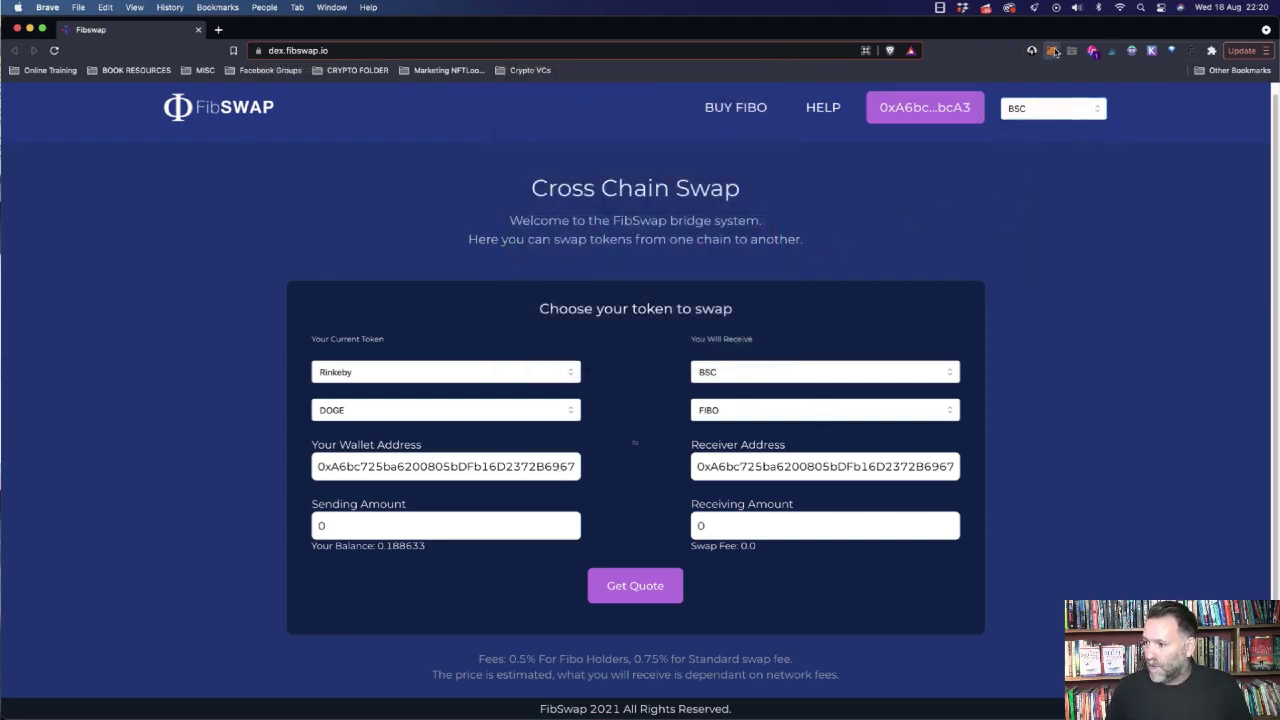
{"action": "left_click", "coordinate": [1053, 51]}
{"action": "left_click", "coordinate": [1110, 277]}
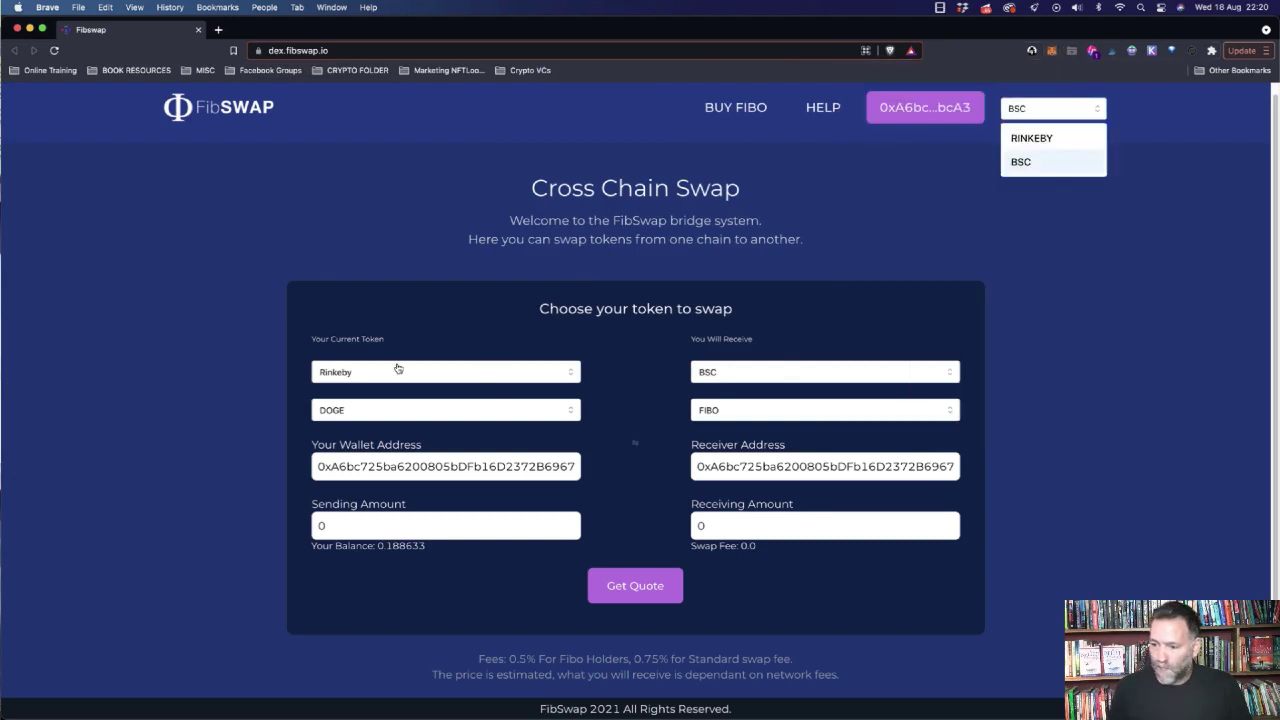
Set the current token to BUSD on the BSC chain with a sending amount of 3.
{"action": "left_click", "coordinate": [395, 370]}
{"action": "left_click", "coordinate": [378, 456]}
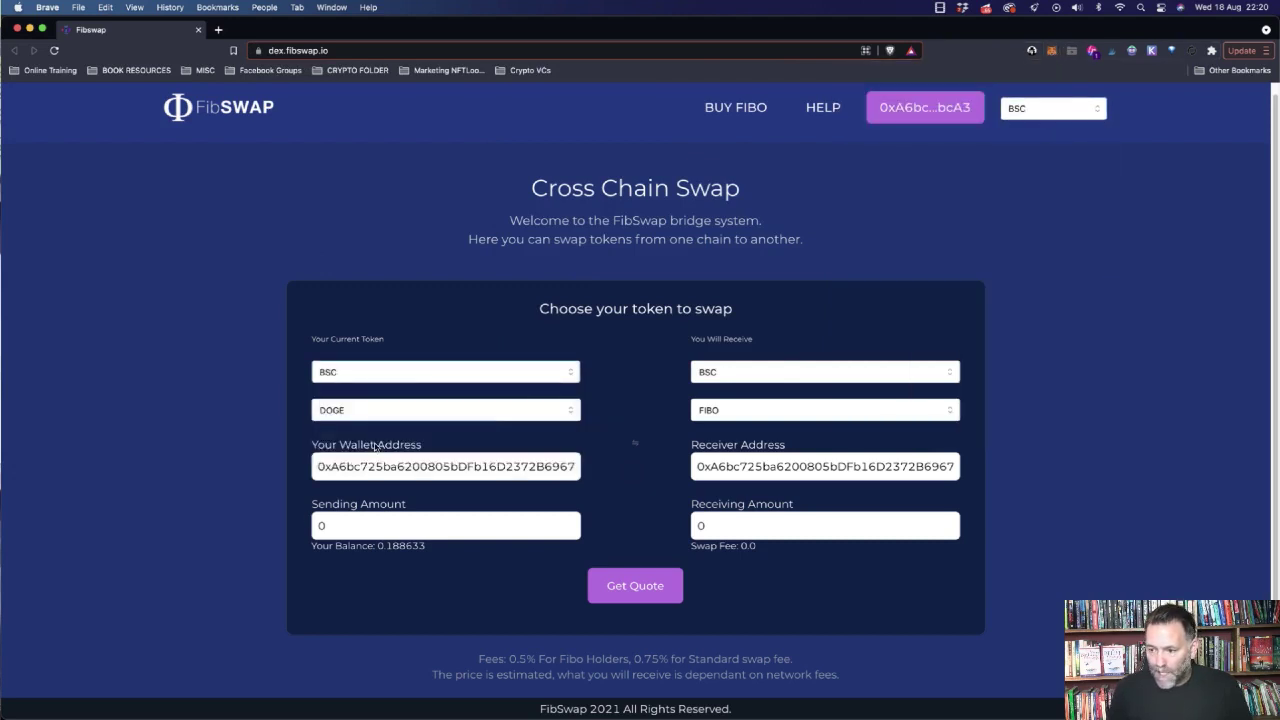
{"action": "left_click", "coordinate": [353, 411]}
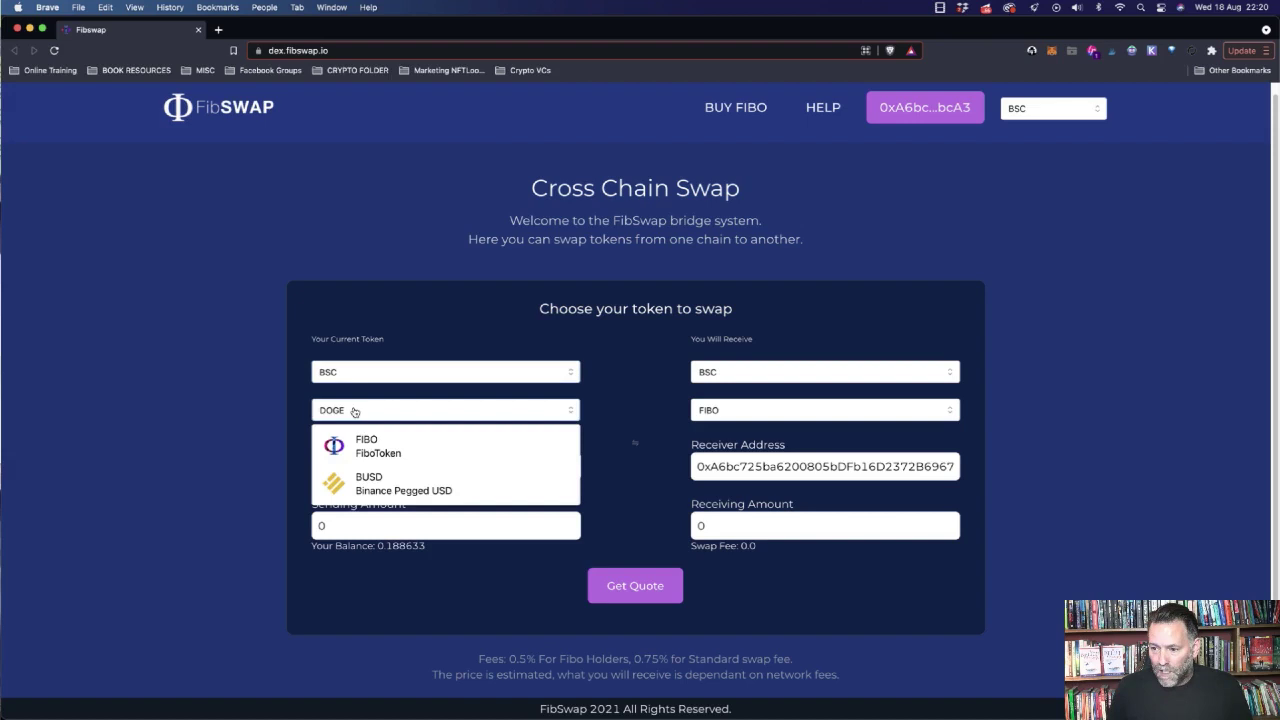
{"action": "left_click", "coordinate": [378, 484]}
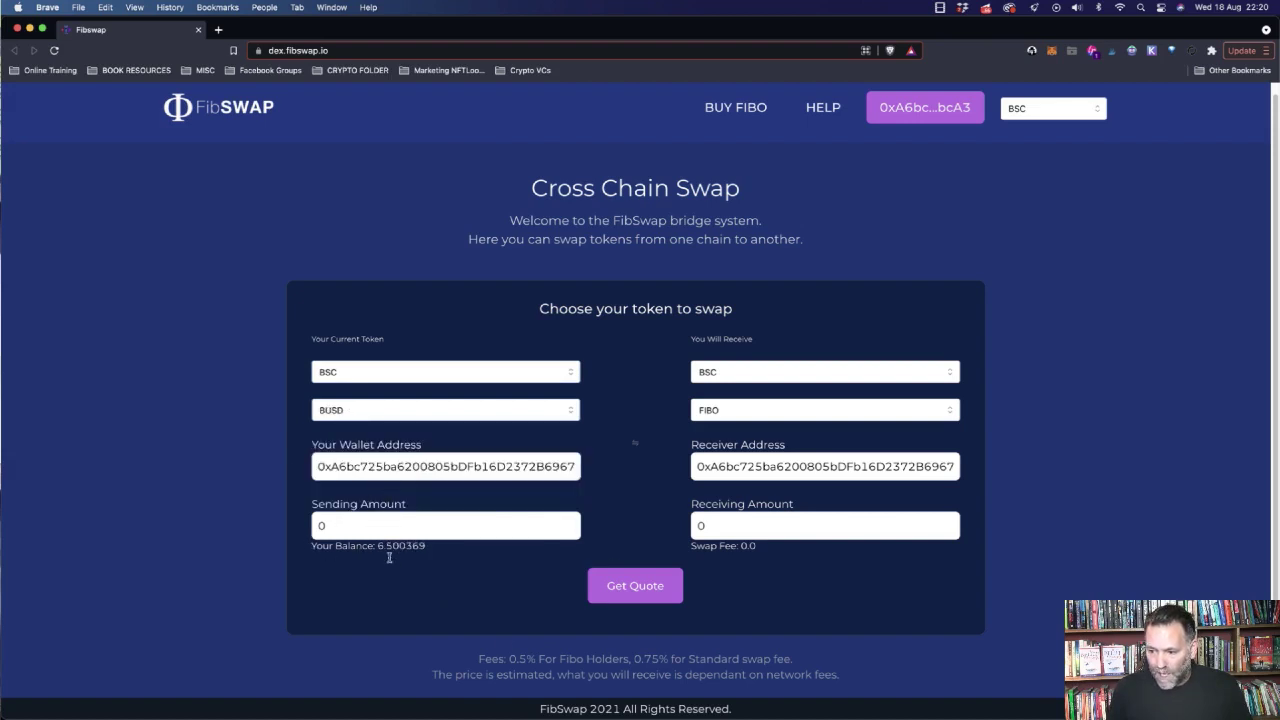
{"action": "left_click", "coordinate": [337, 526]}
{"action": "key", "text": "BackSpace"}
{"action": "type", "text": "3"}
{"action": "left_click", "coordinate": [445, 584]}
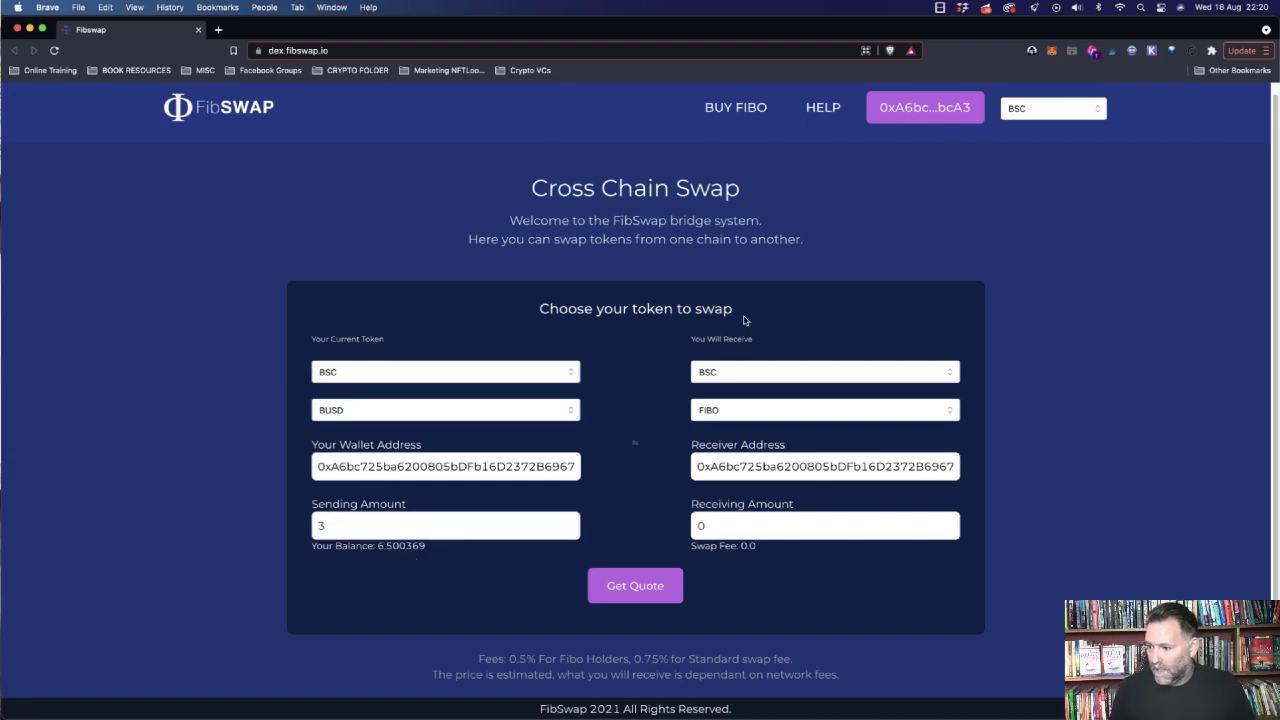
Set the token to receive to DOGE on the Rinkeby chain and request a quote, signing the MetaMask message.
{"action": "left_click", "coordinate": [739, 378]}
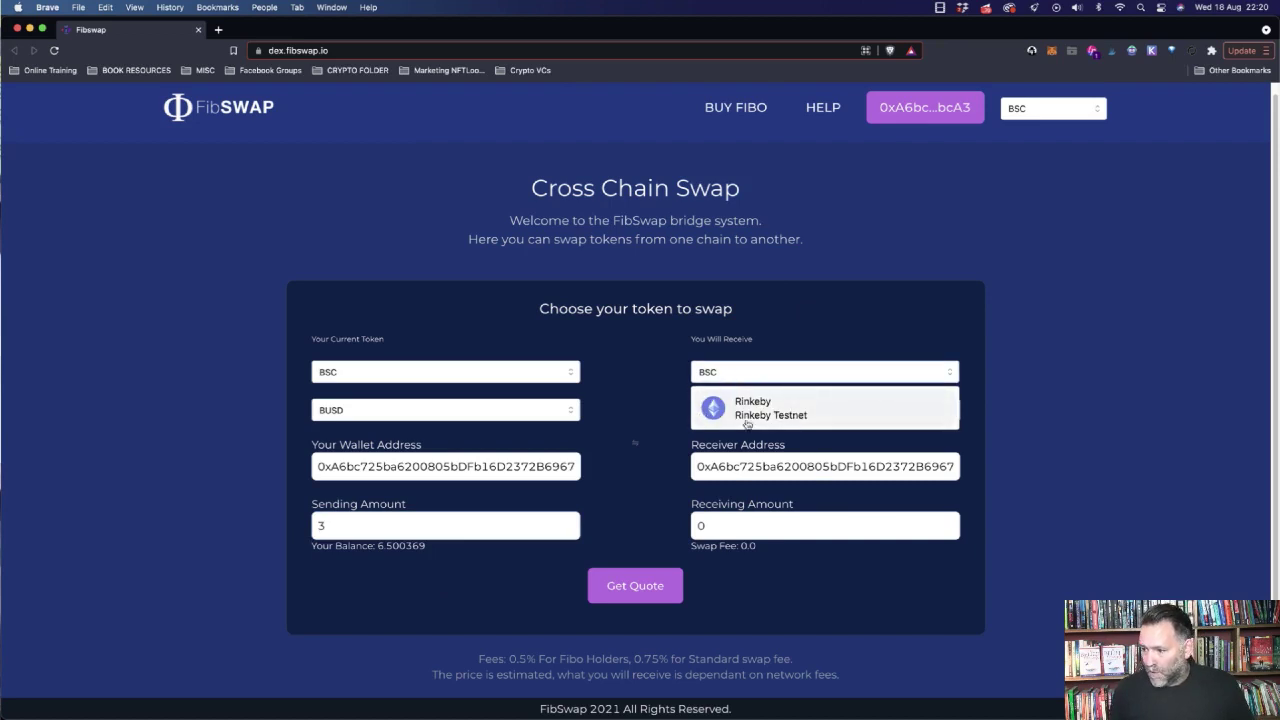
{"action": "left_click", "coordinate": [762, 412]}
{"action": "left_click", "coordinate": [742, 412]}
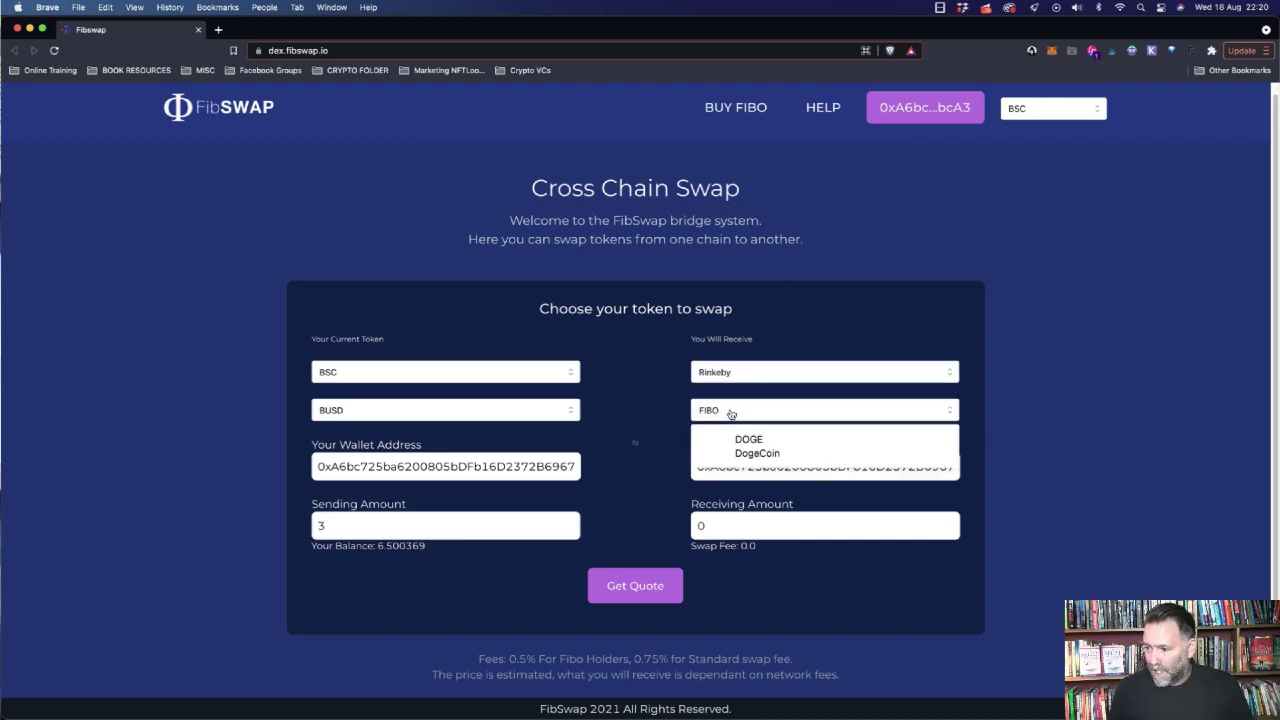
{"action": "left_click", "coordinate": [744, 450]}
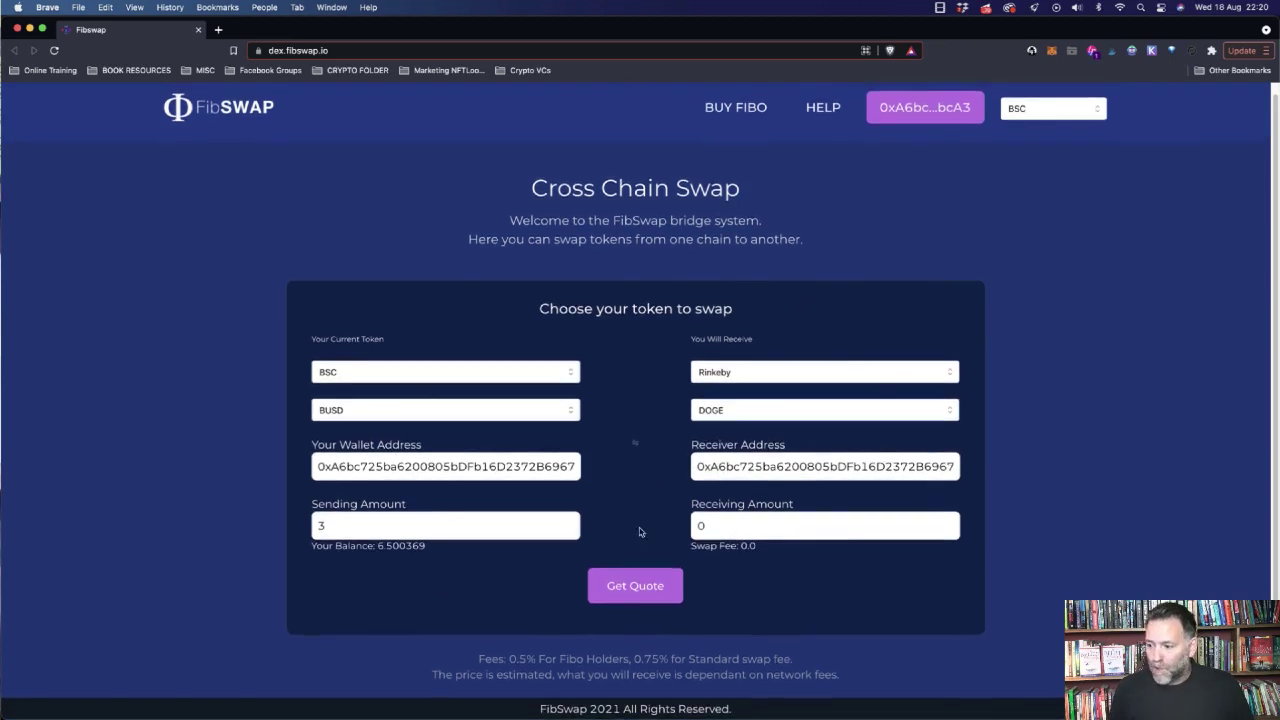
{"action": "left_click", "coordinate": [636, 587]}
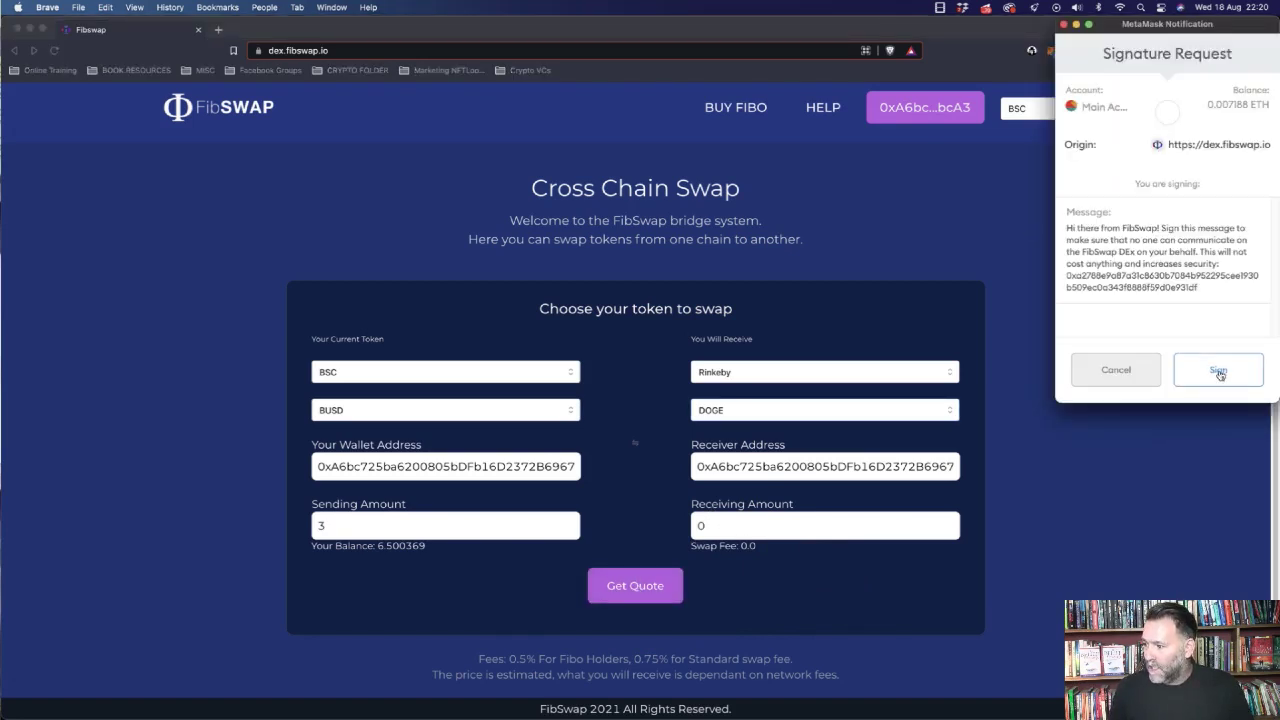
{"action": "left_click", "coordinate": [1218, 371]}
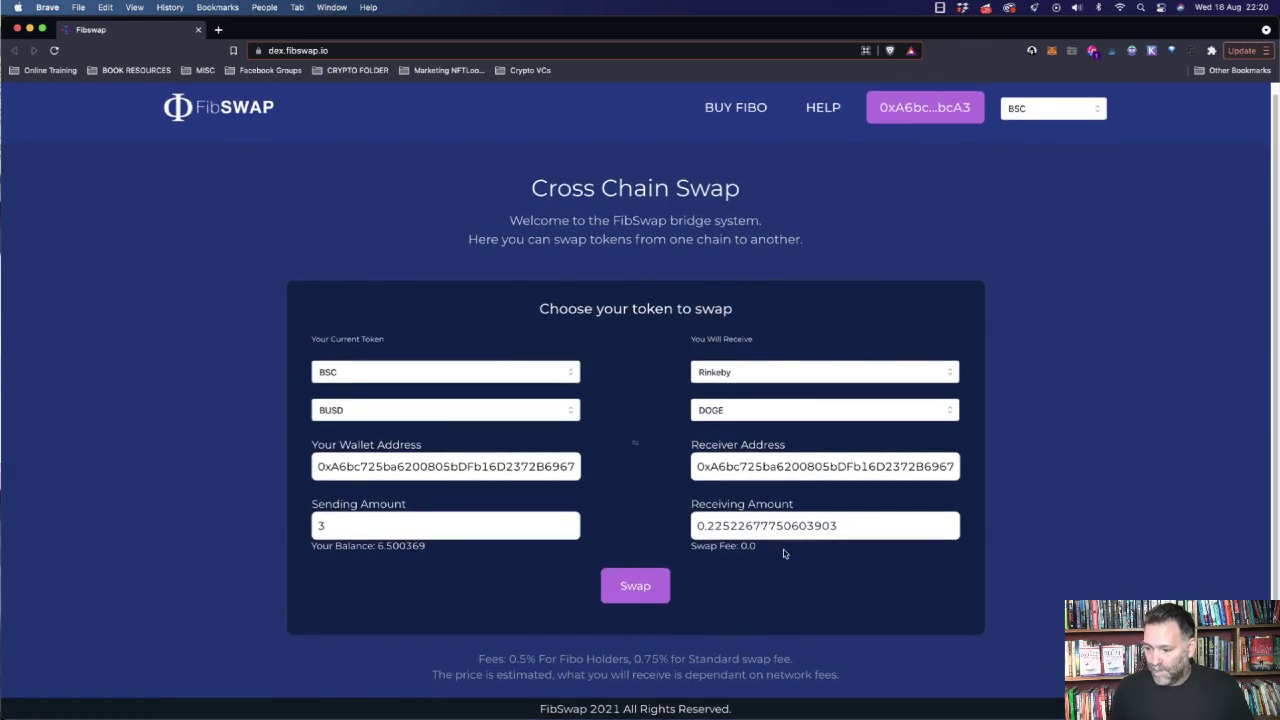
Submit the BUSD-to-DOGE swap, review its gas details in MetaMask and confirm the transaction.
{"action": "left_click", "coordinate": [634, 589]}
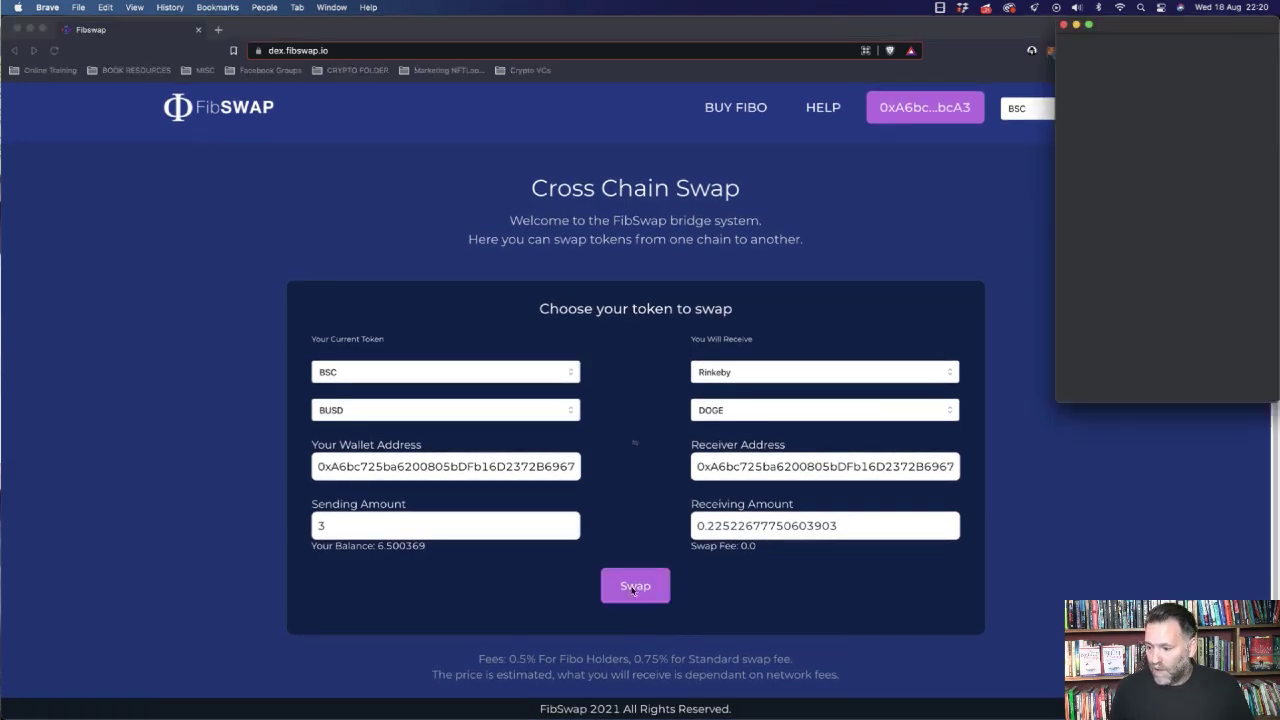
{"action": "scroll", "coordinate": [1218, 363], "scroll_direction": "down", "scroll_amount": 1}
{"action": "scroll", "coordinate": [1210, 327], "scroll_direction": "up", "scroll_amount": 1}
{"action": "scroll", "coordinate": [1210, 327], "scroll_direction": "down", "scroll_amount": 1}
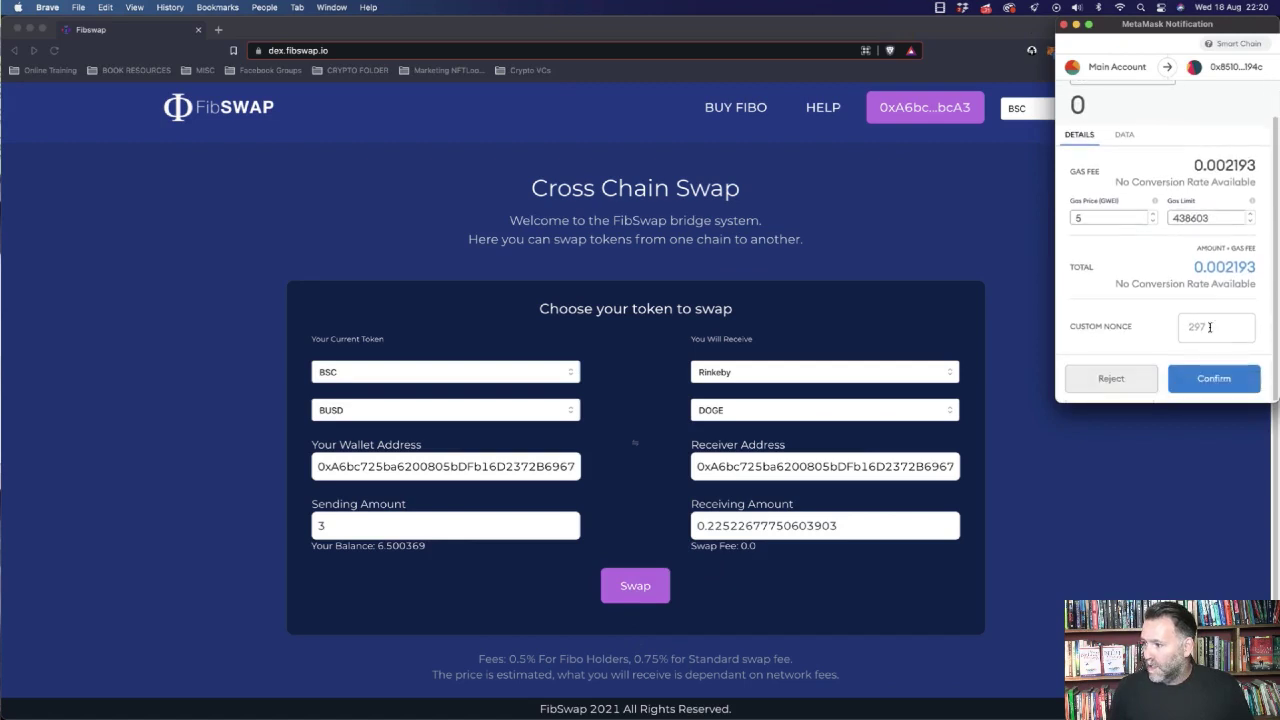
{"action": "scroll", "coordinate": [1176, 265], "scroll_direction": "up", "scroll_amount": 1}
{"action": "scroll", "coordinate": [1156, 306], "scroll_direction": "down", "scroll_amount": 1}
{"action": "left_click", "coordinate": [1199, 379]}
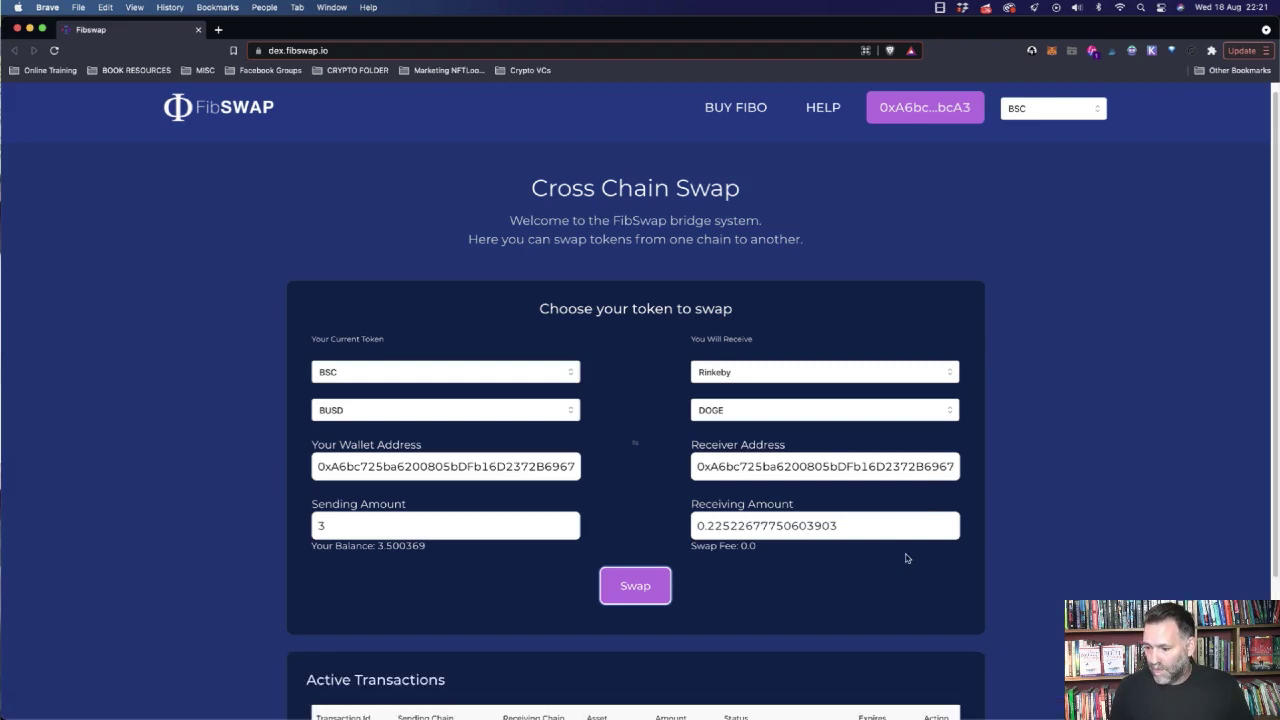
Finish the active BUSD-DOGE transaction and sign both MetaMask signature requests.
{"action": "scroll", "coordinate": [908, 580], "scroll_direction": "down", "scroll_amount": 3}
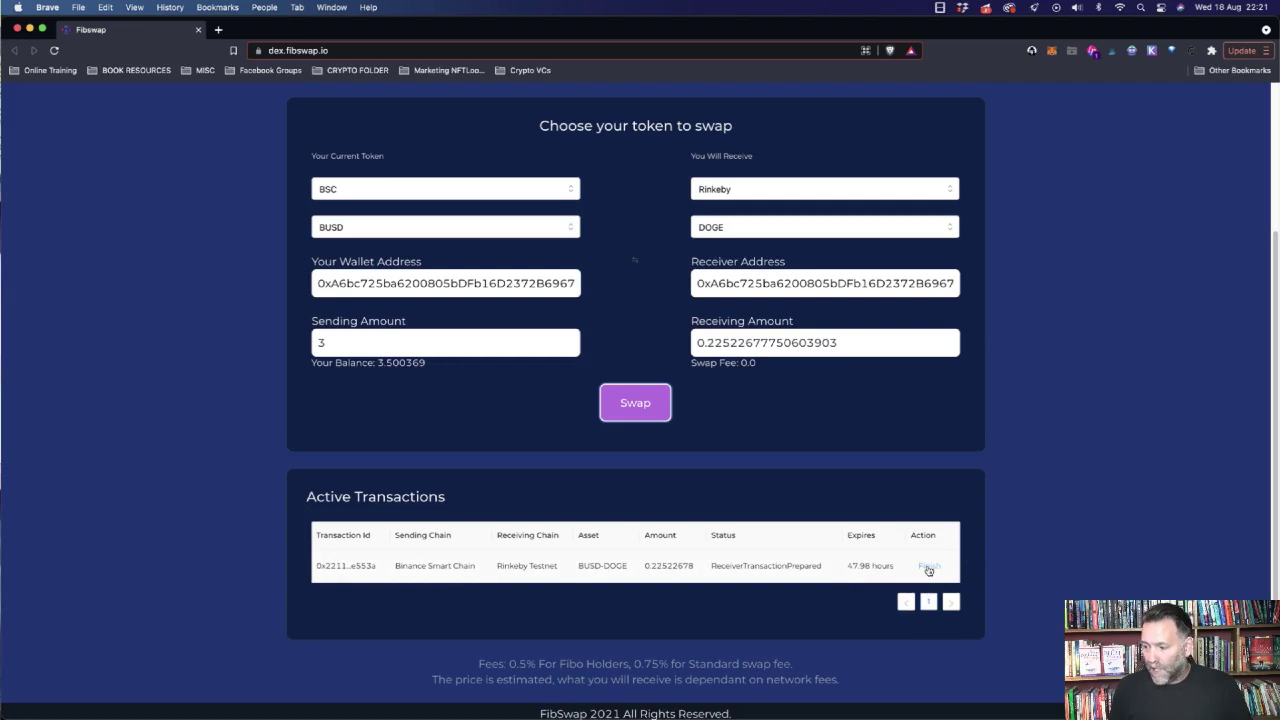
{"action": "left_click", "coordinate": [928, 569]}
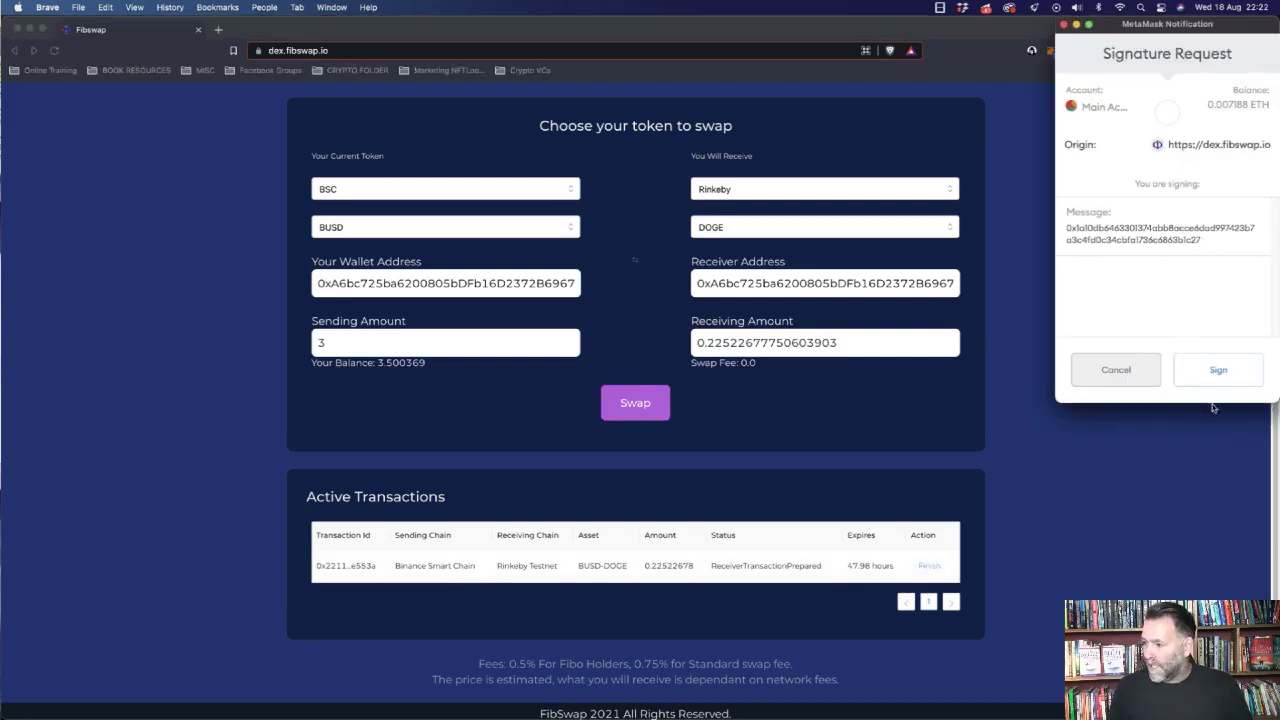
{"action": "left_click", "coordinate": [1212, 375]}
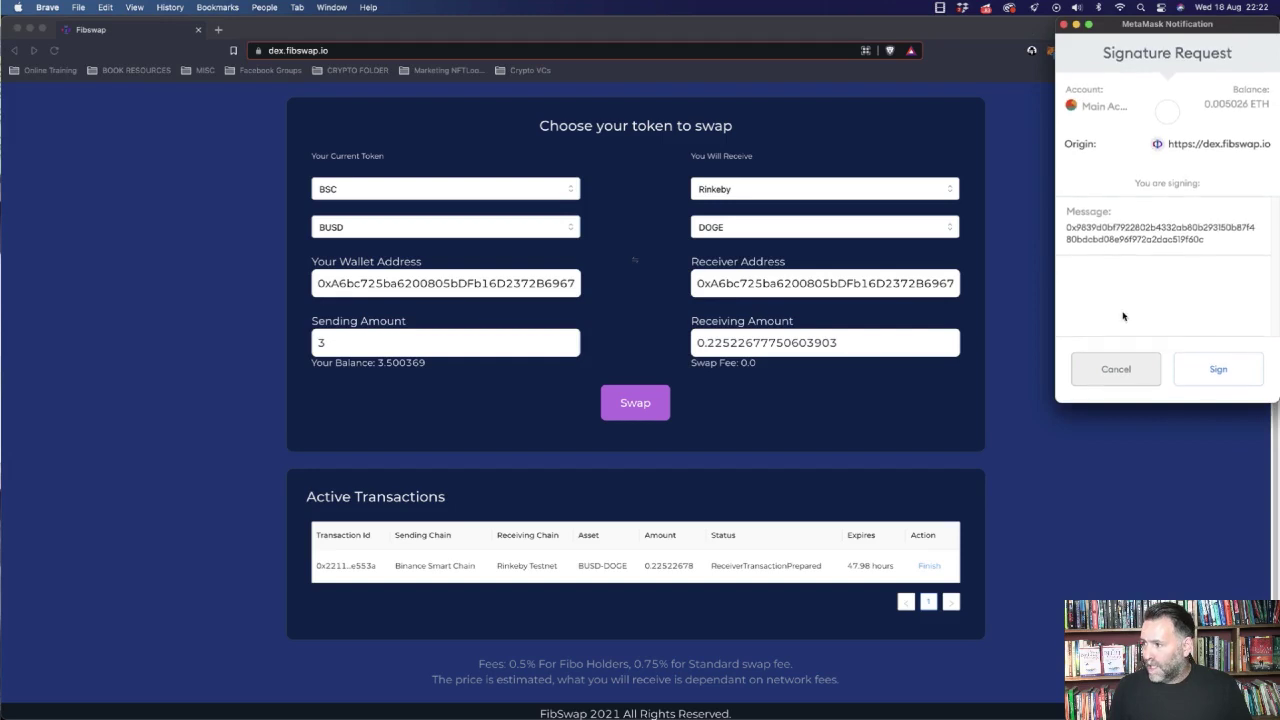
{"action": "left_click", "coordinate": [1213, 380]}
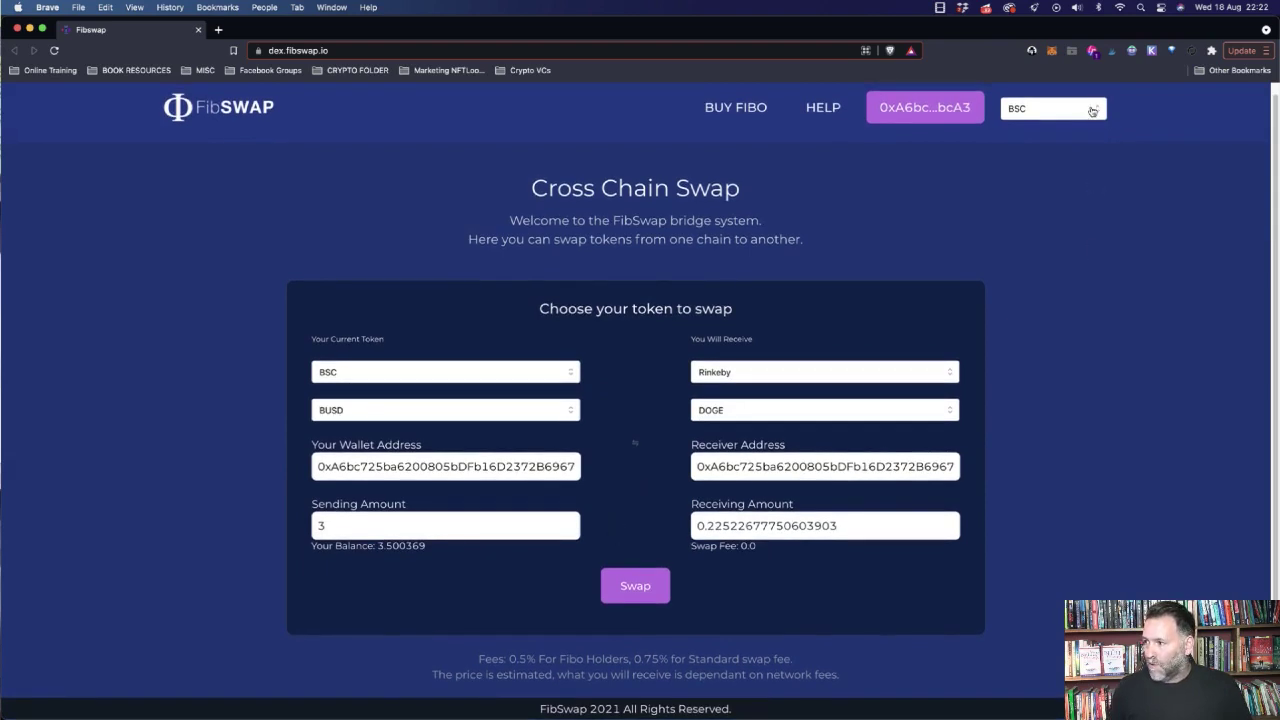
Switch MetaMask to the Rinkeby Test Network and view the main account on Etherscan.
{"action": "left_click", "coordinate": [1055, 52]}
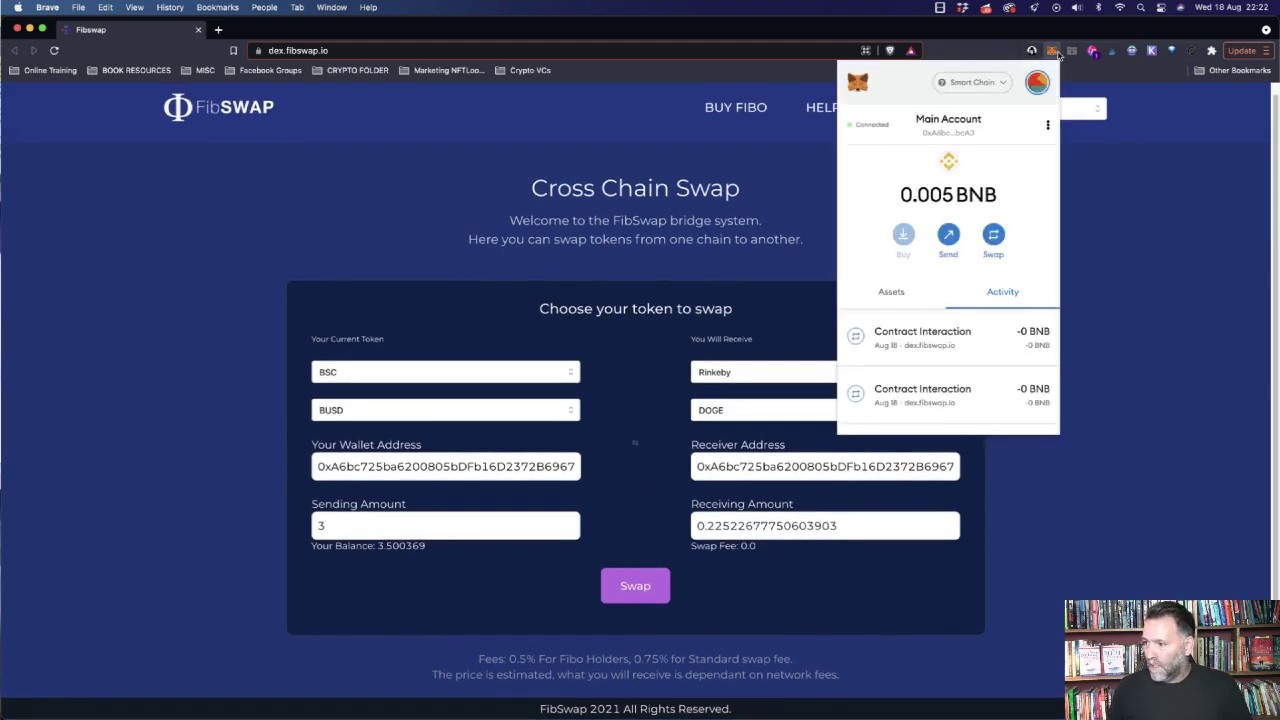
{"action": "left_click", "coordinate": [982, 88]}
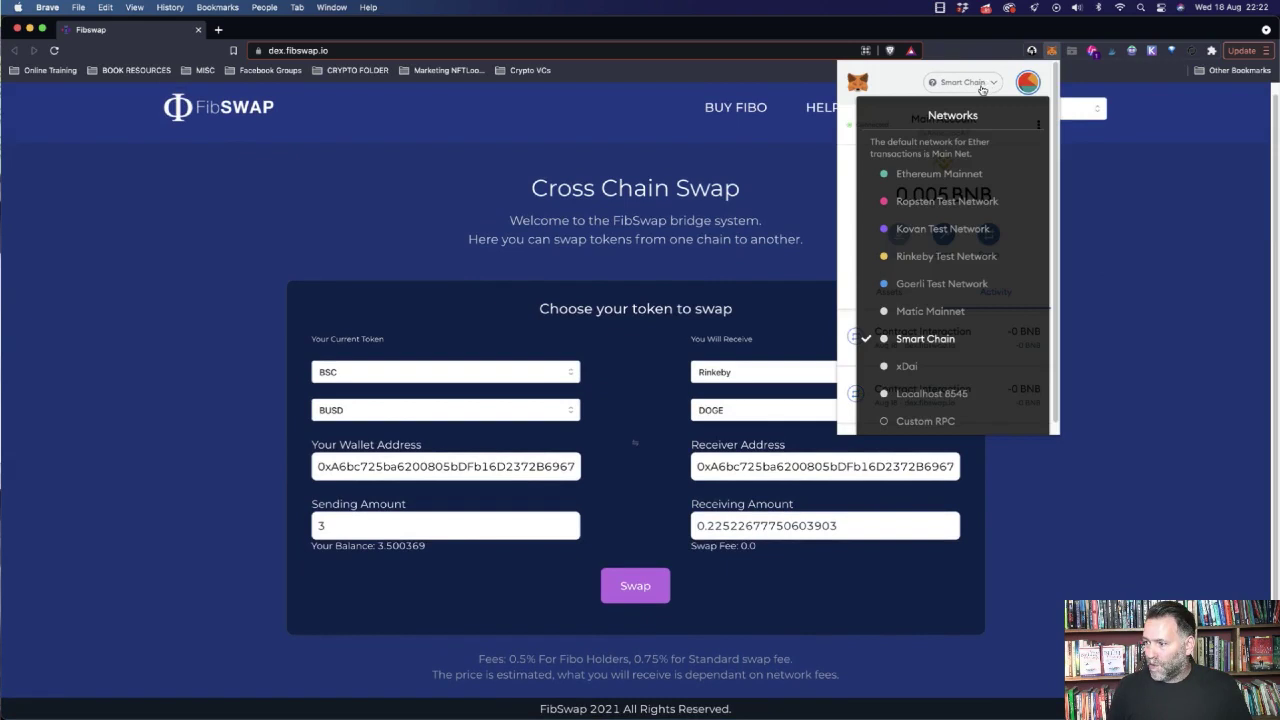
{"action": "left_click", "coordinate": [936, 259]}
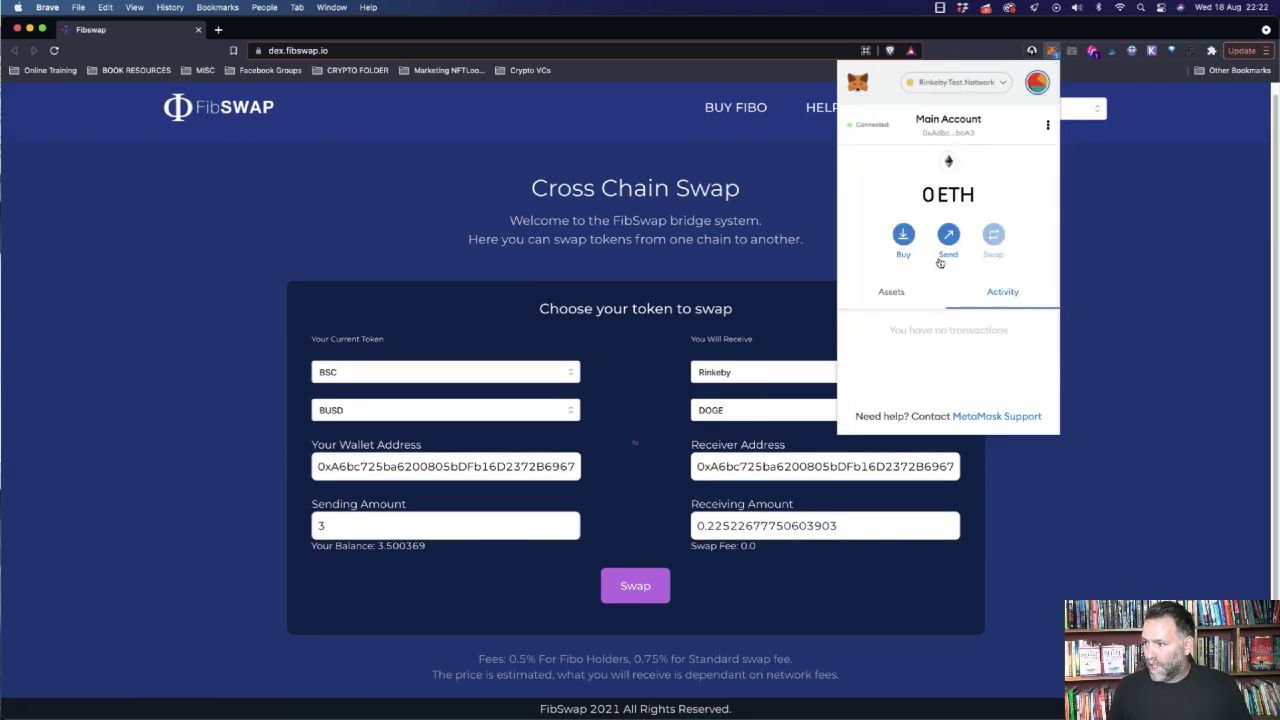
{"action": "left_click", "coordinate": [1047, 125]}
{"action": "left_click", "coordinate": [972, 202]}
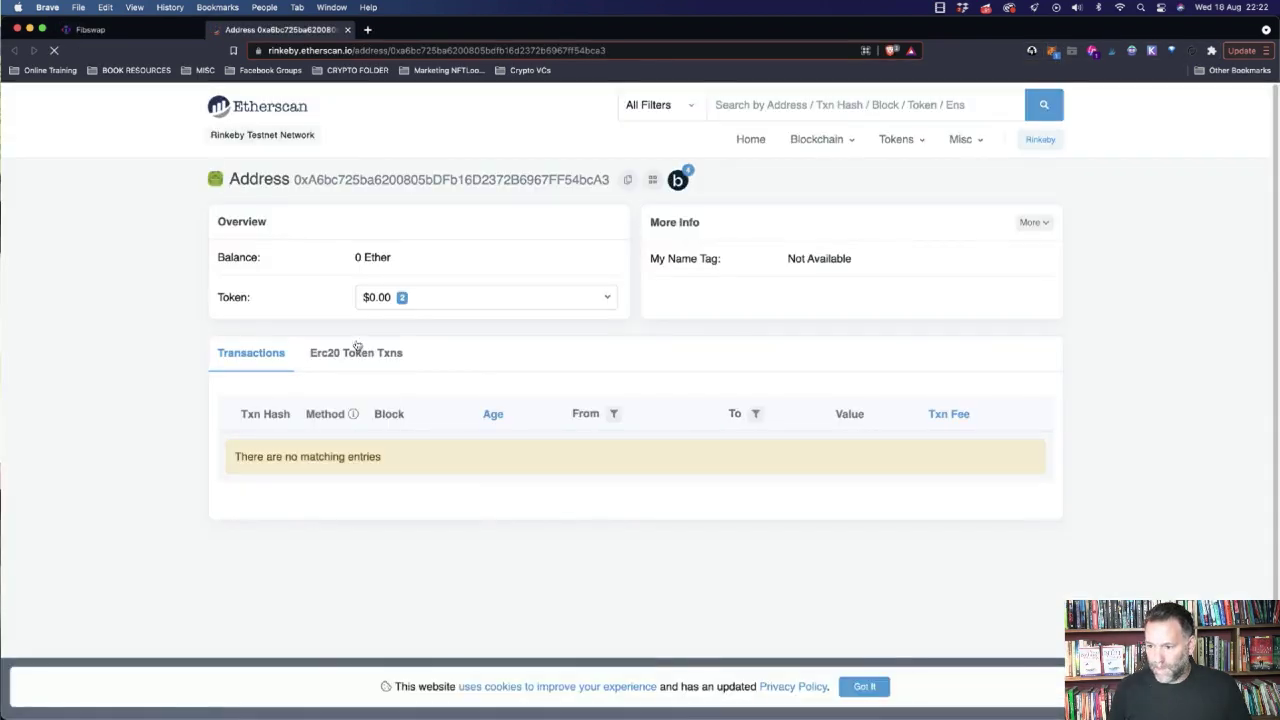
Examine the address's ERC-20 token transfers and the details of the newest DOGE transaction, and return to the FibSwap page.
{"action": "left_click", "coordinate": [356, 352]}
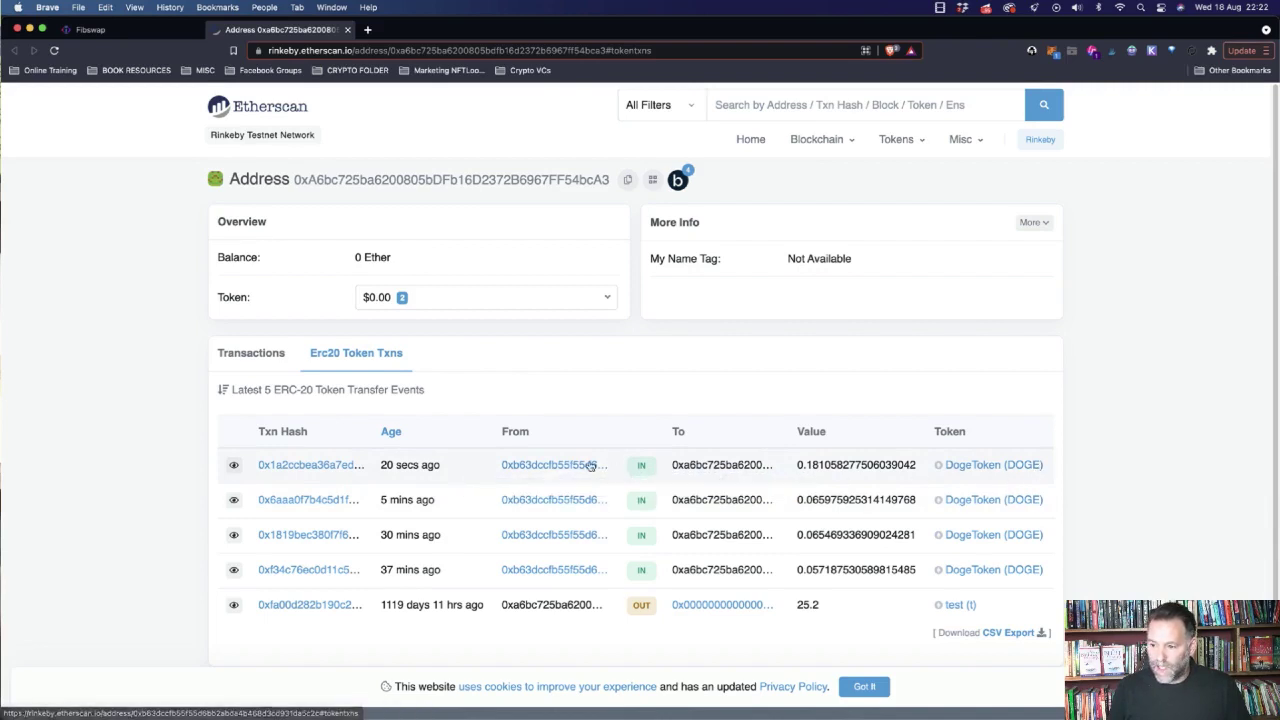
{"action": "left_click", "coordinate": [325, 466]}
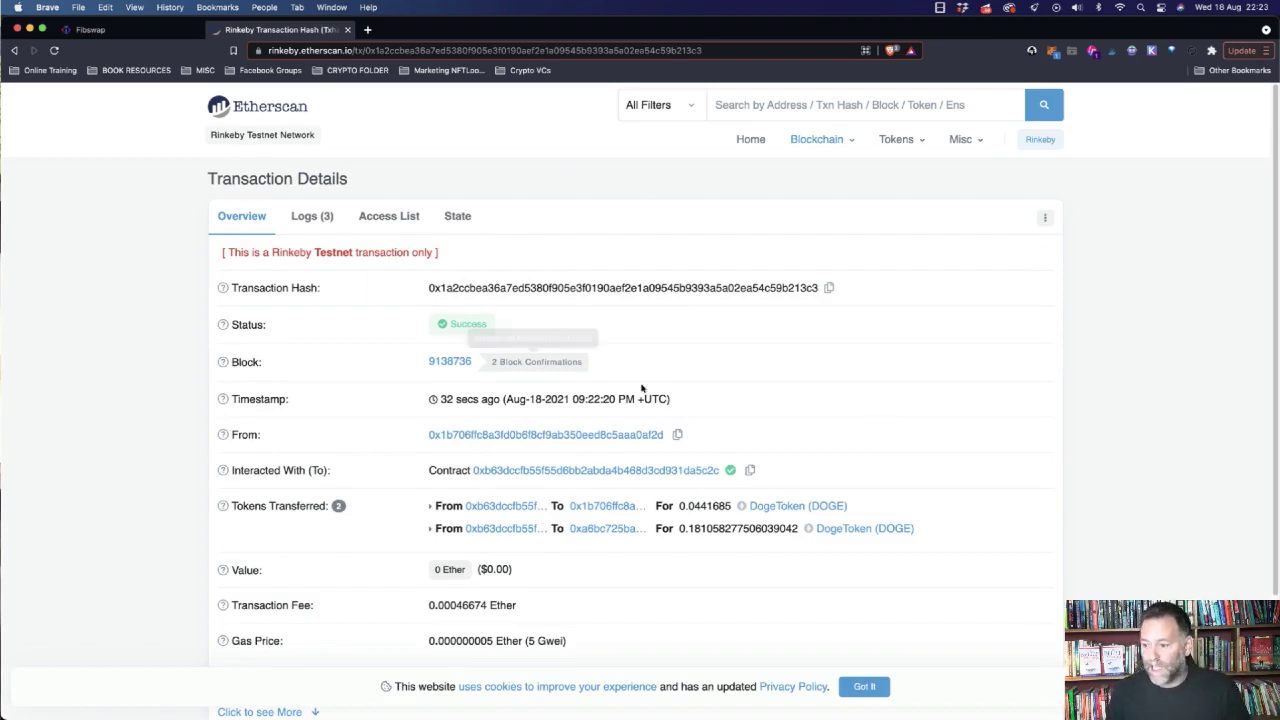
{"action": "key", "text": "ctrl+shift+Tab"}
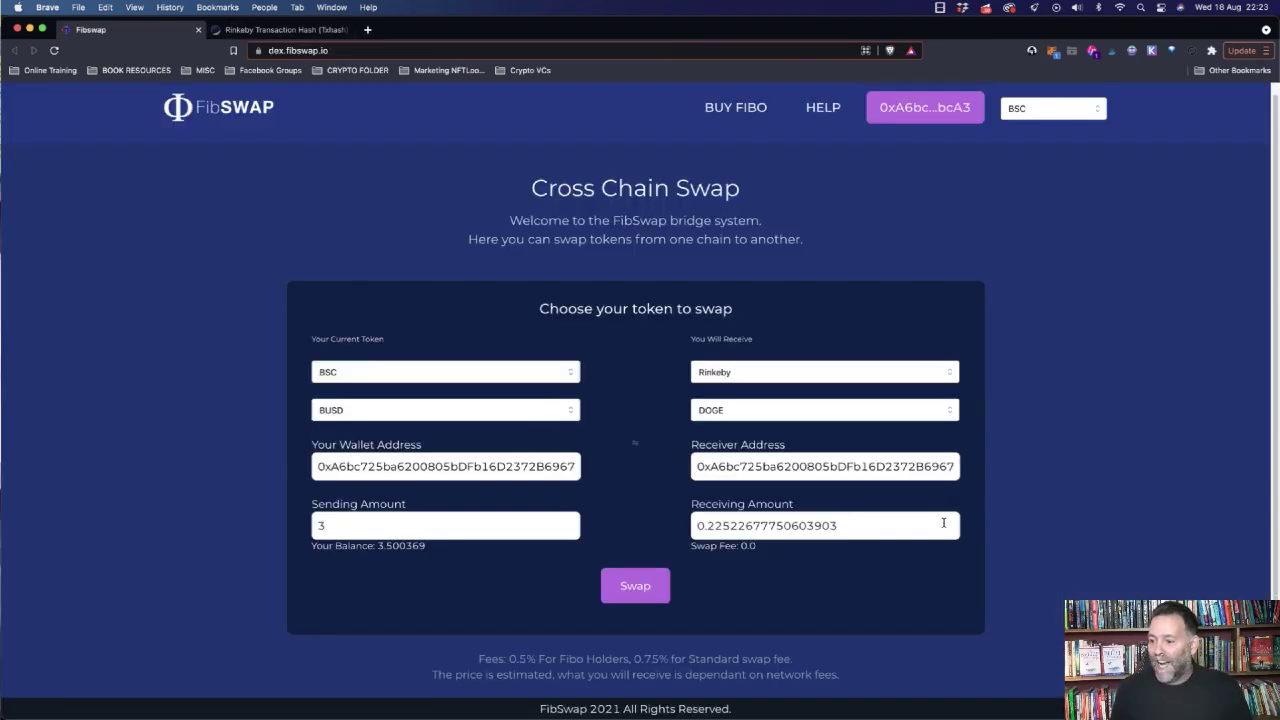
Check the FibSwap site's connection information and its cookies in use, and close the cookie list.
{"action": "left_click", "coordinate": [259, 51]}
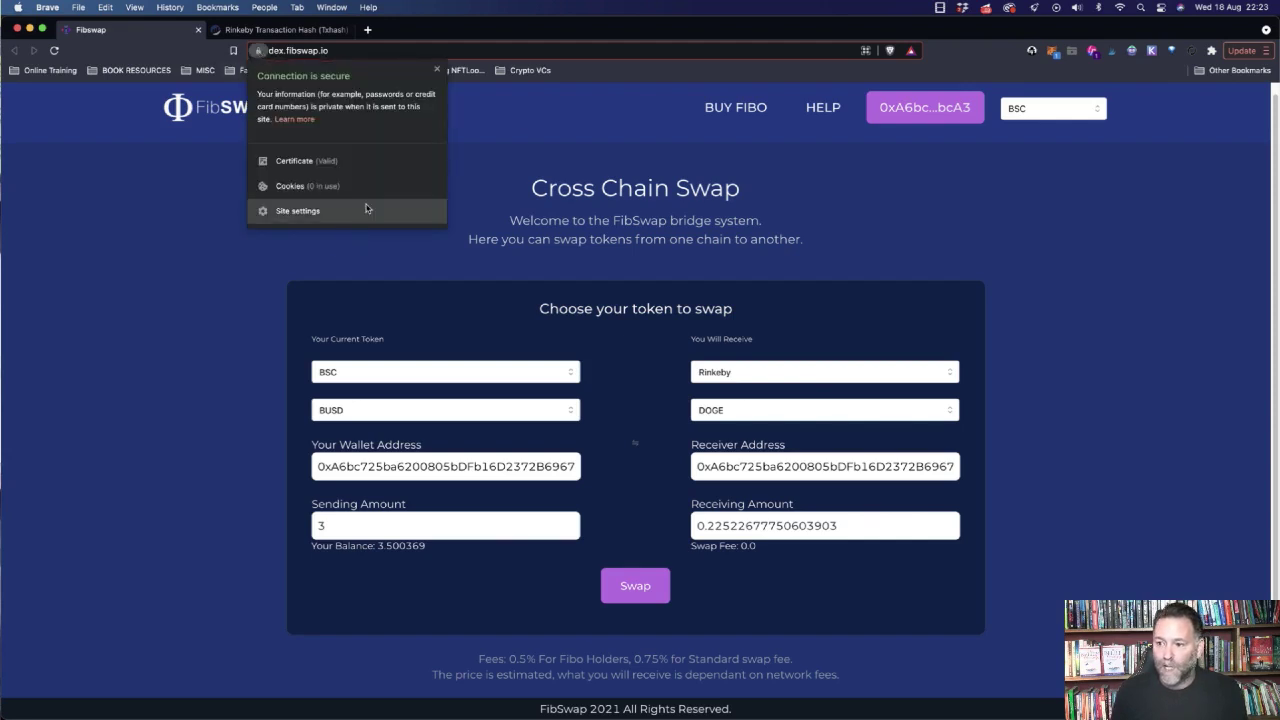
{"action": "left_click", "coordinate": [292, 187]}
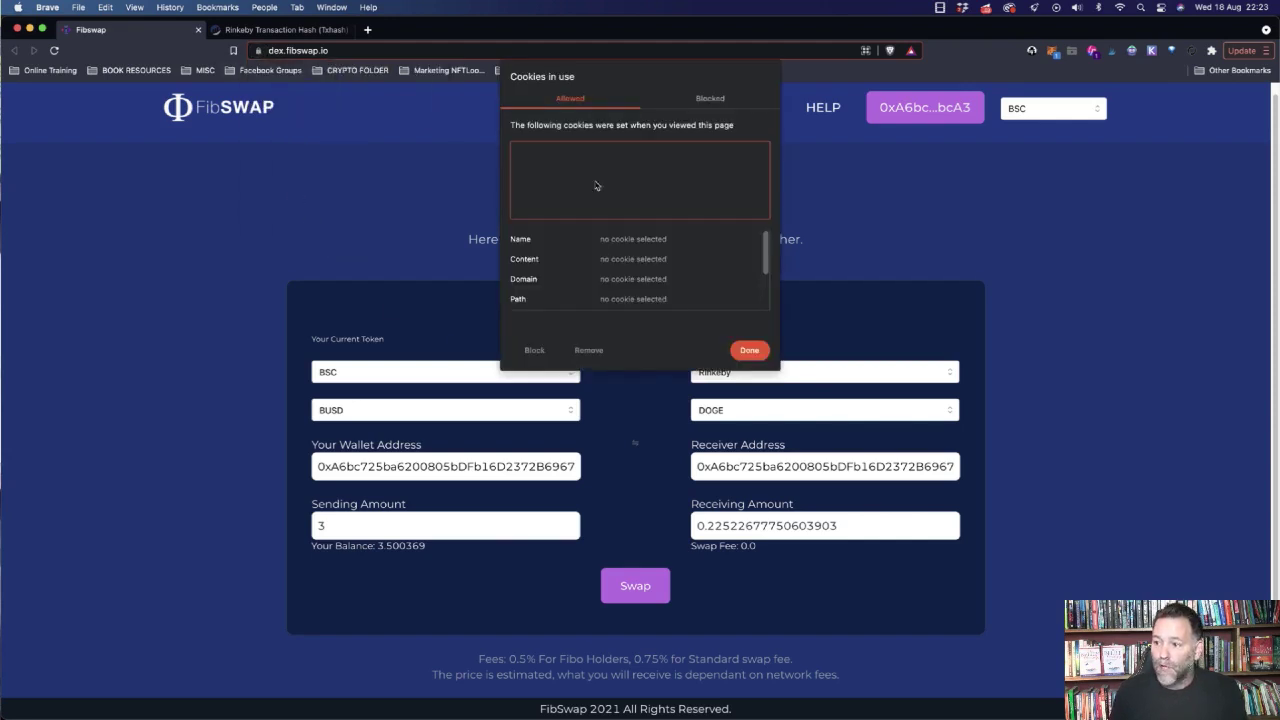
{"action": "left_click", "coordinate": [749, 350]}
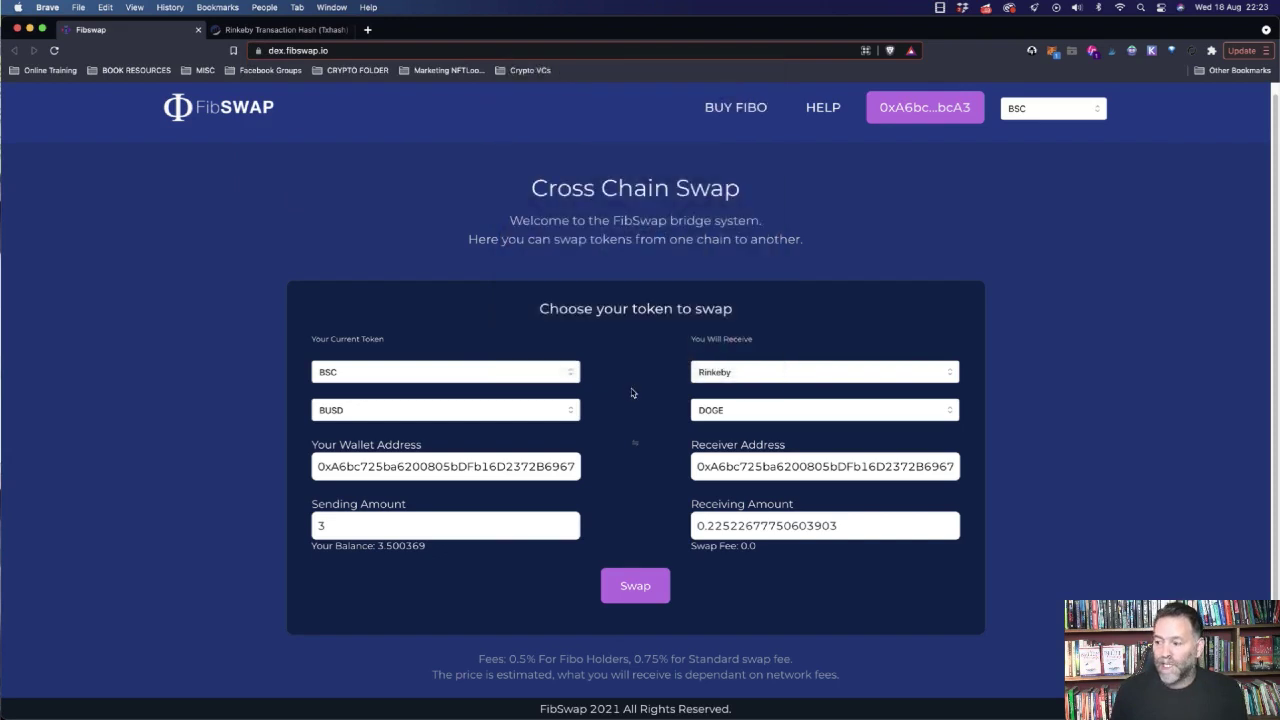